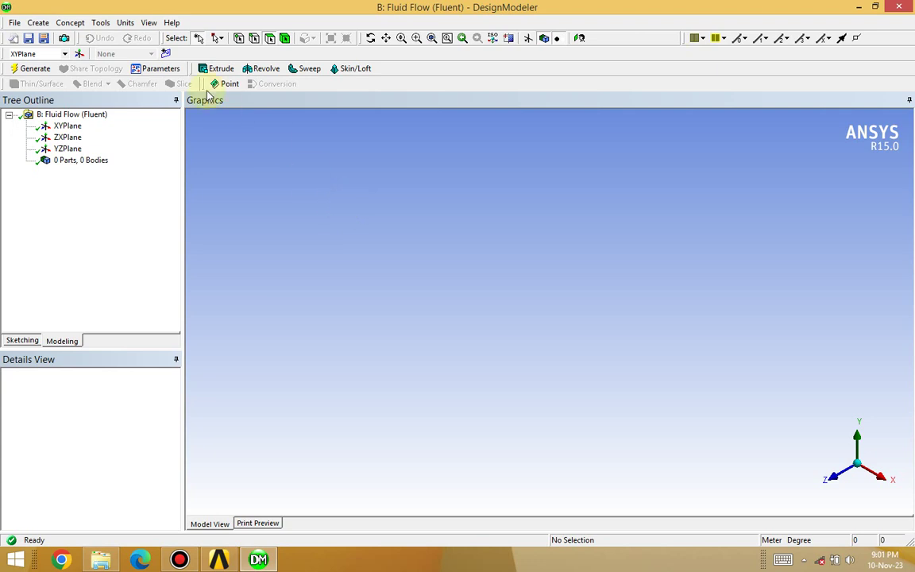
# Set the length units to millimetres and view the ZXPlane face-on as the working plane.
pyautogui.click(127, 24)
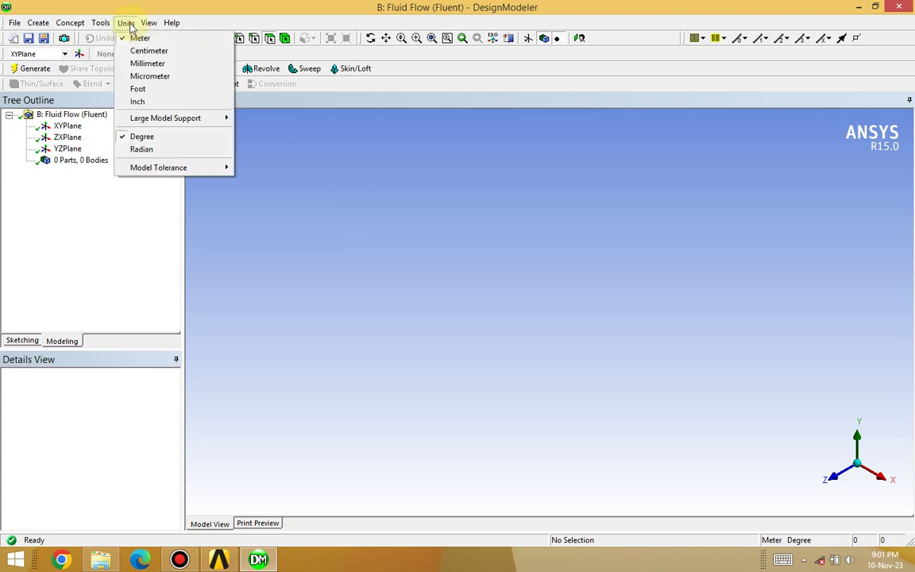
pyautogui.click(149, 65)
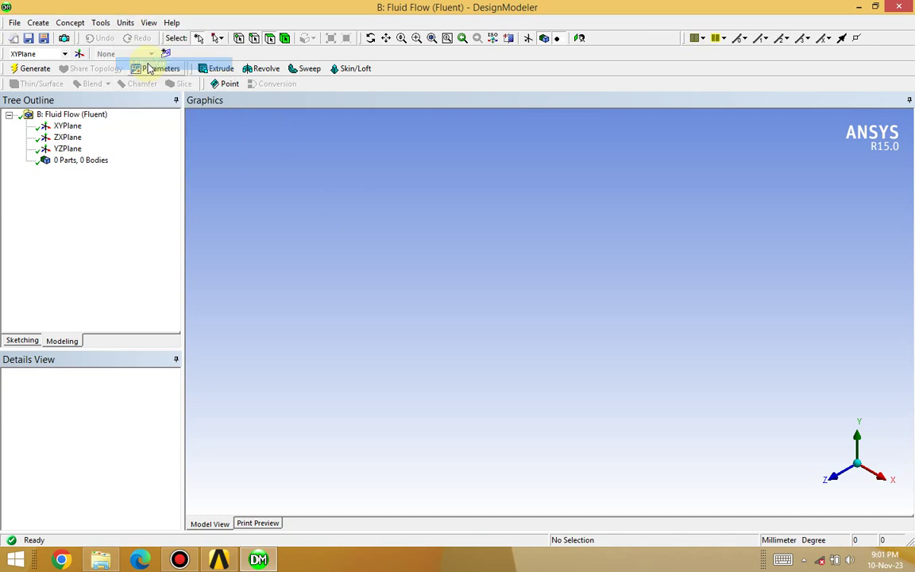
pyautogui.click(67, 139)
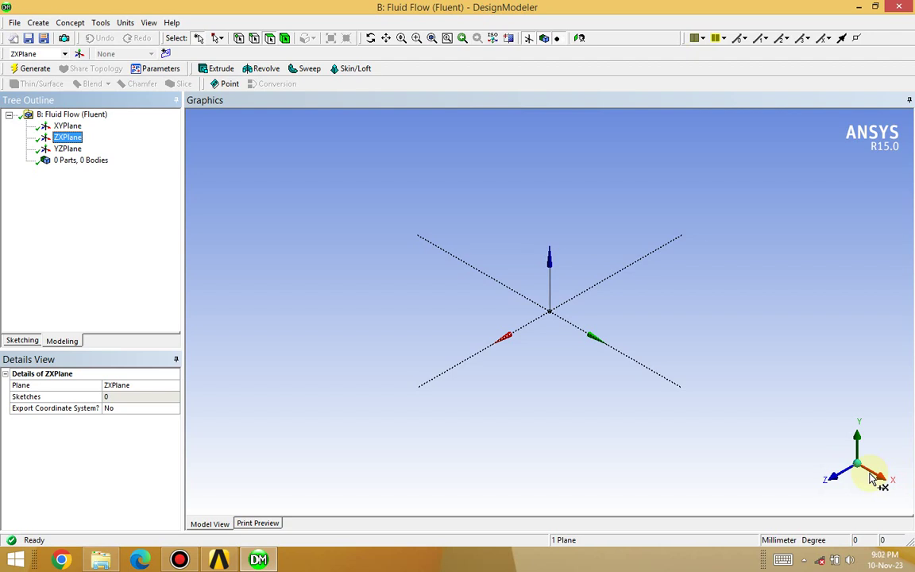
pyautogui.click(582, 39)
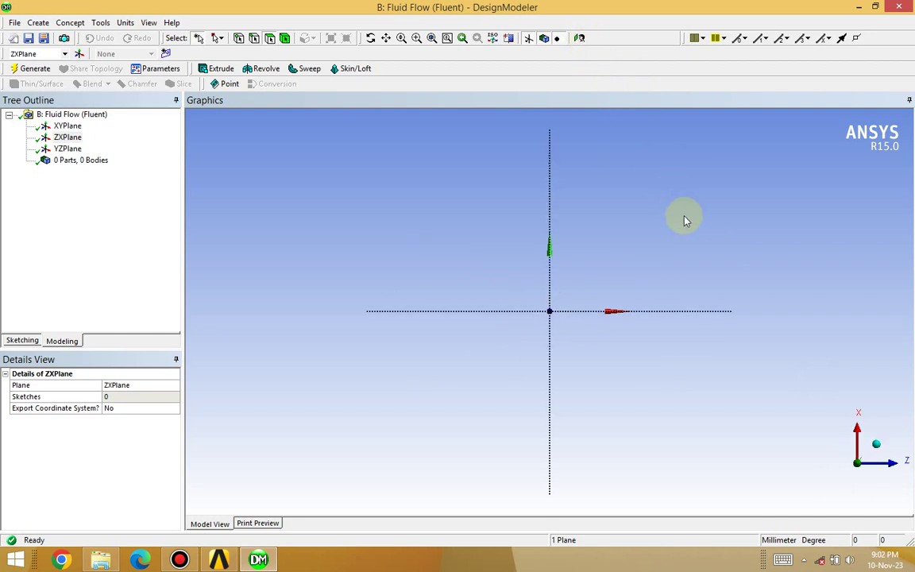
# Draw a rectangle on the ZX plane from the origin to an upper-right corner.
pyautogui.click(24, 340)
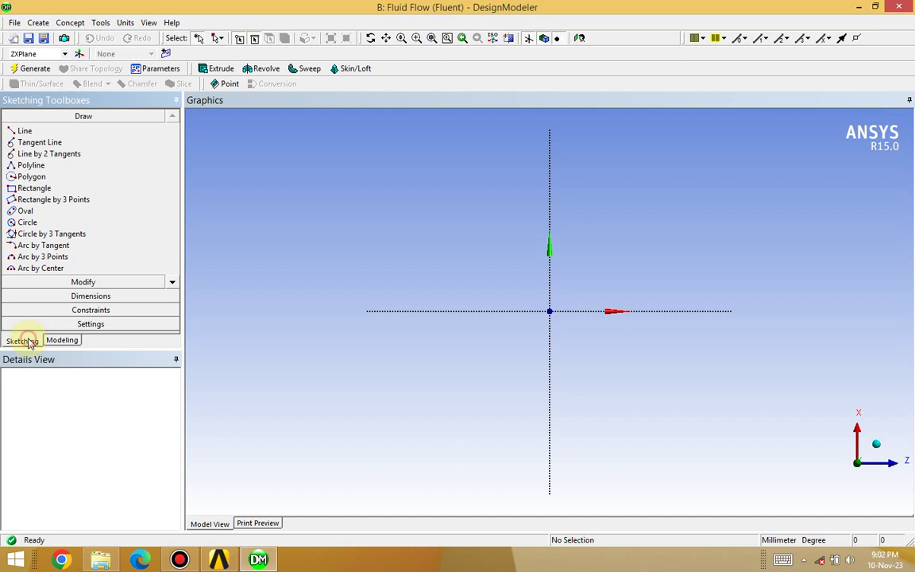
pyautogui.click(40, 188)
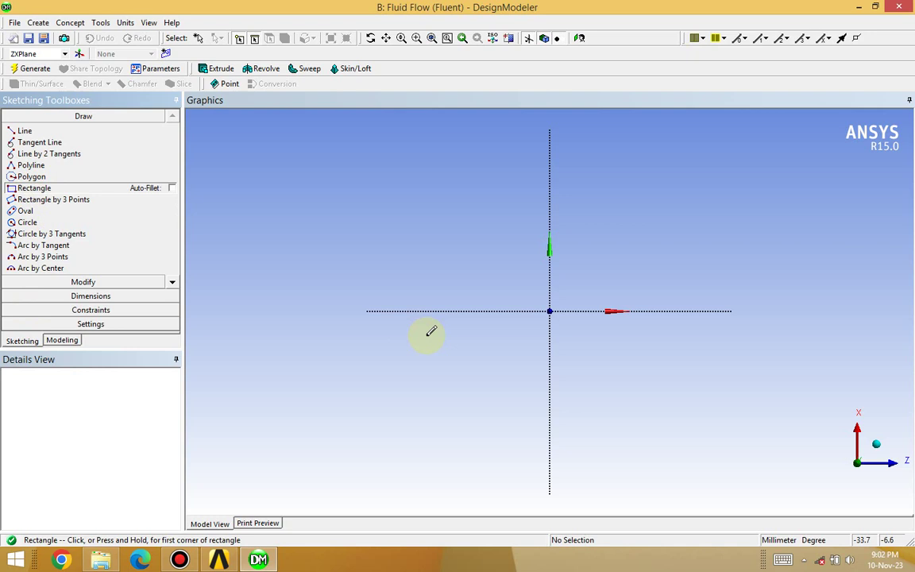
pyautogui.click(549, 310)
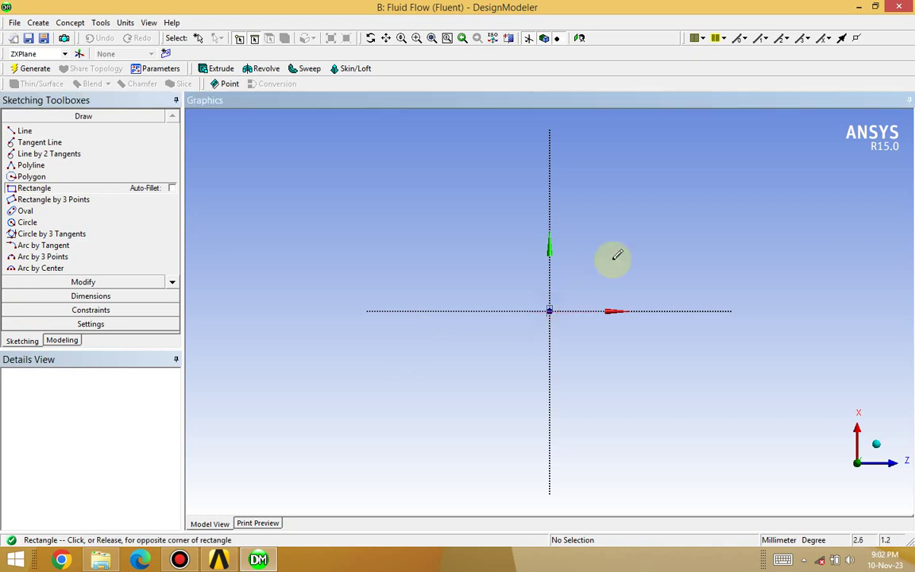
pyautogui.click(747, 174)
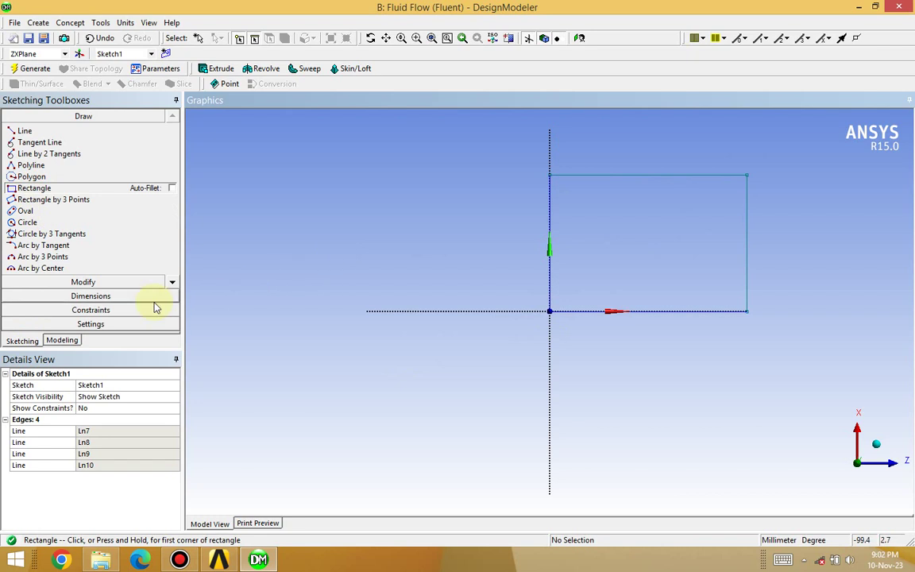
# Dimension the rectangle's bottom edge as width H1 = 100 mm.
pyautogui.click(90, 296)
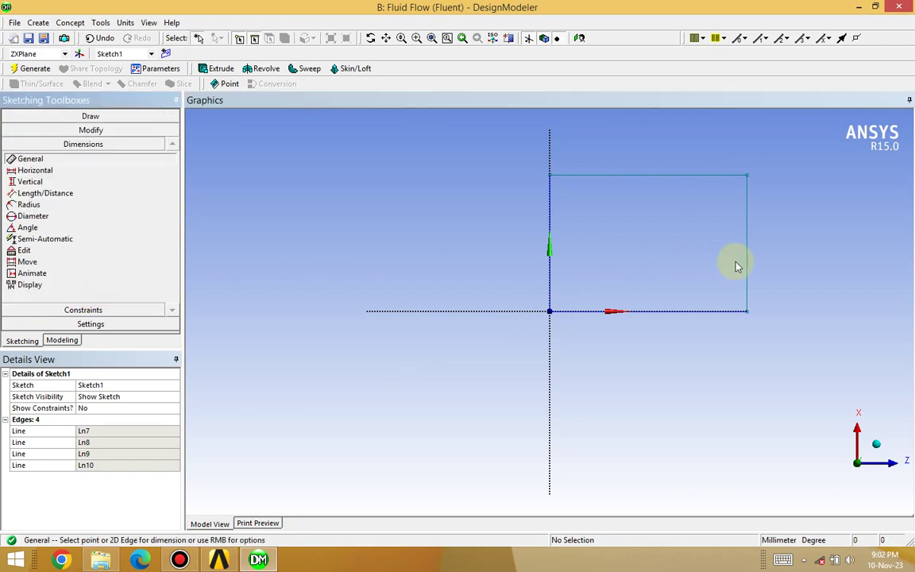
pyautogui.click(687, 311)
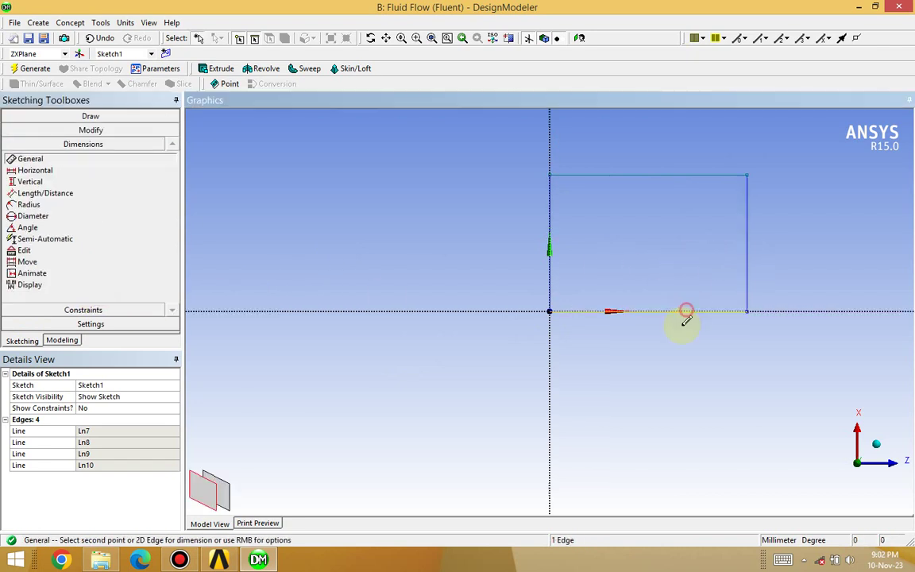
pyautogui.click(680, 338)
pyautogui.click(118, 430)
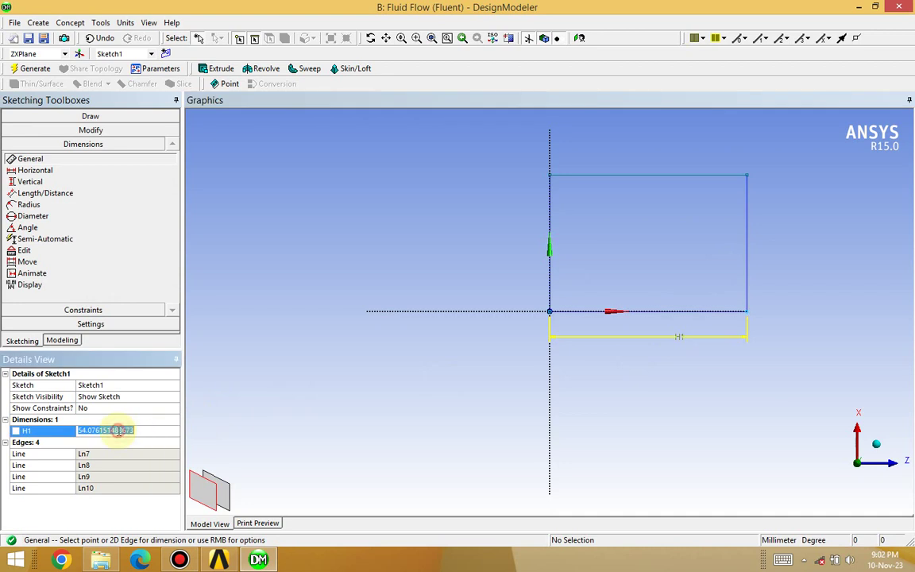
pyautogui.write('10')
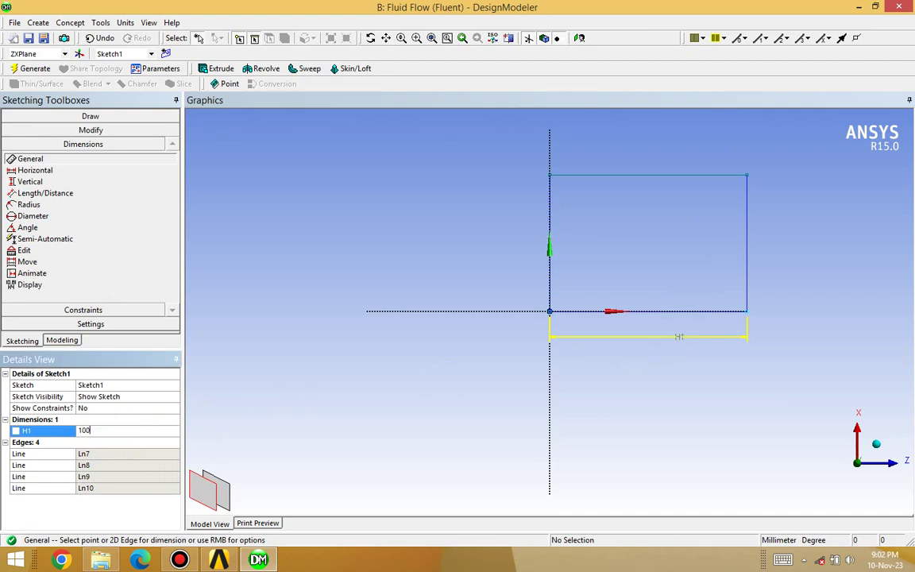
pyautogui.write('0')
pyautogui.press('Return')
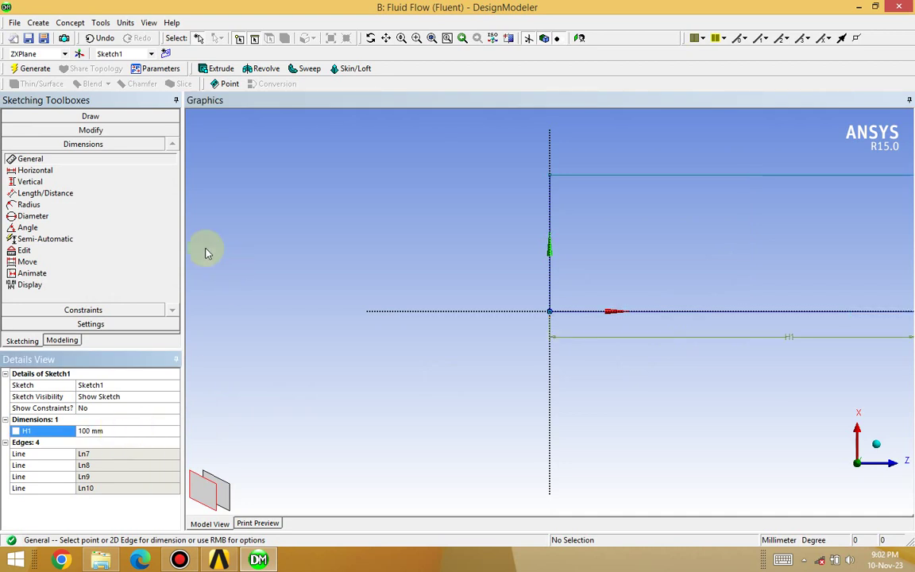
# Dimension the side edge as height V2 = 100 mm and fit the square in view.
pyautogui.click(548, 239)
pyautogui.click(524, 234)
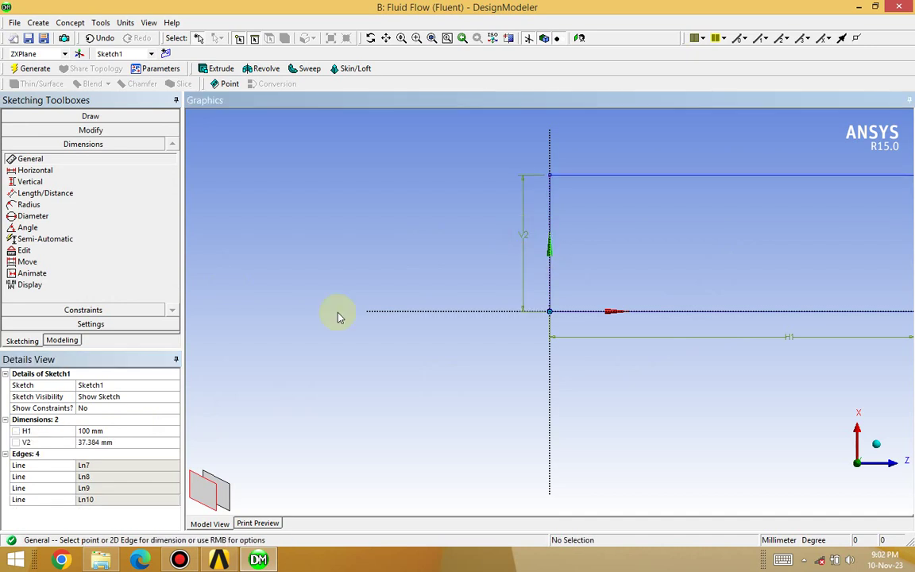
pyautogui.click(93, 444)
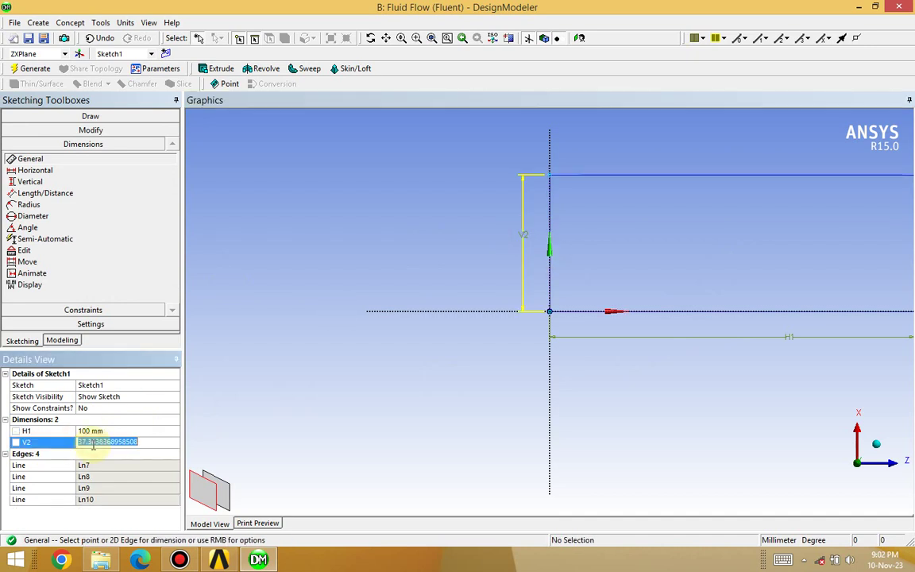
pyautogui.write('1')
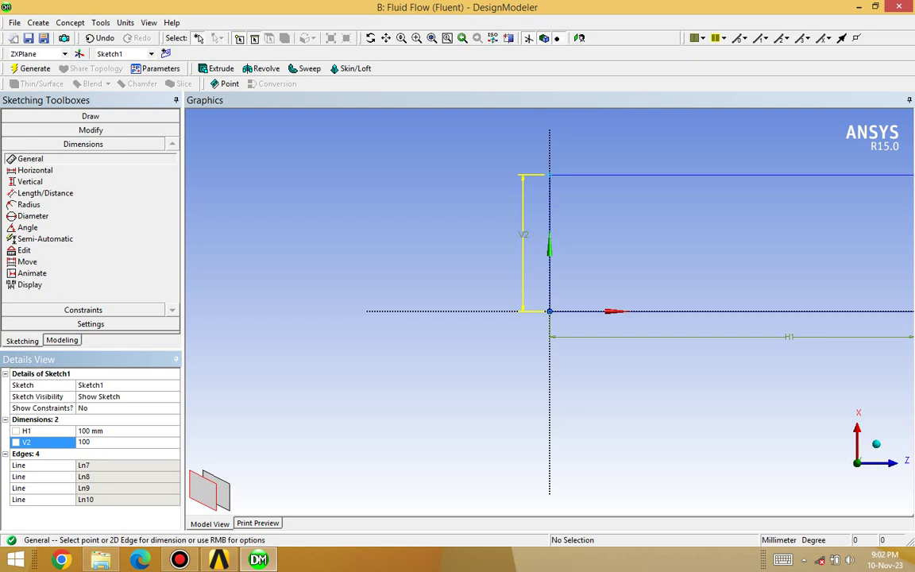
pyautogui.write('00')
pyautogui.press('Return')
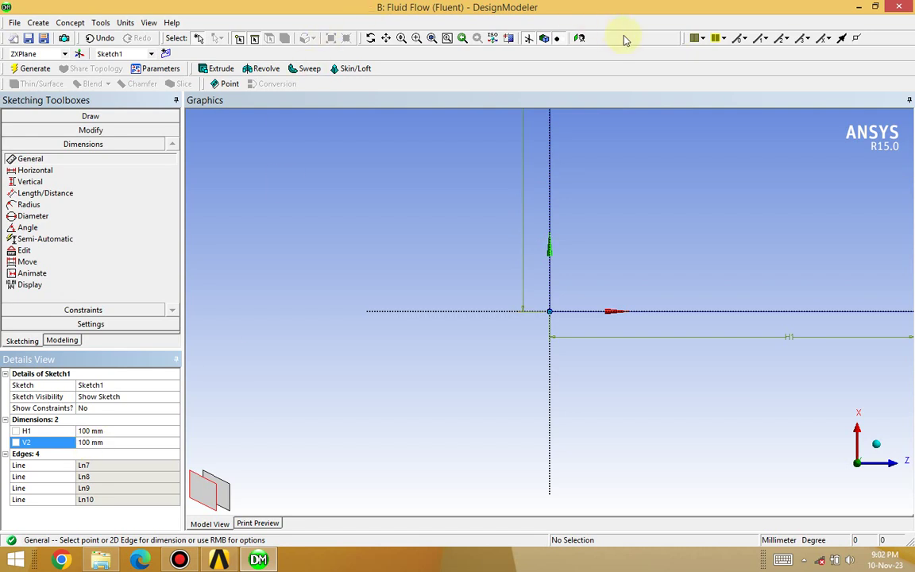
pyautogui.click(580, 38)
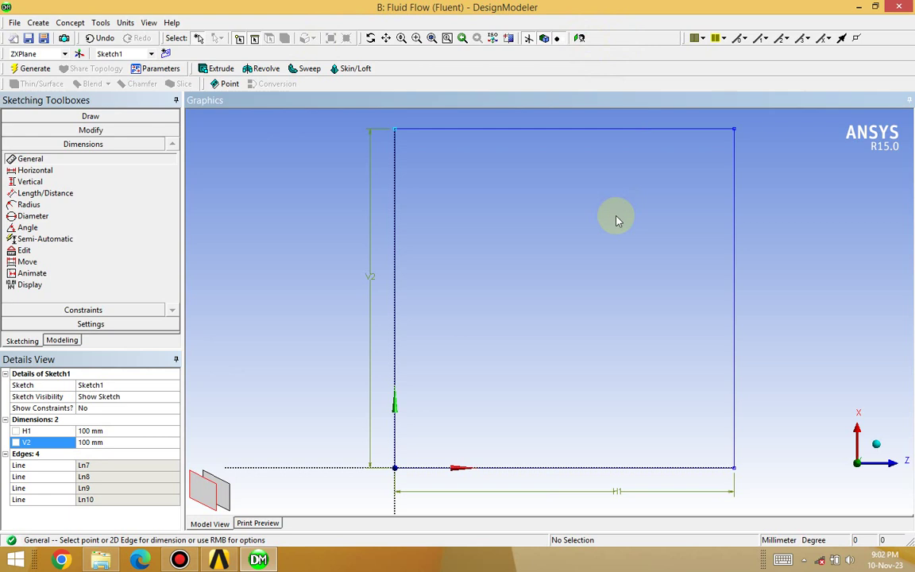
pyautogui.scroll(-3, 615, 216)
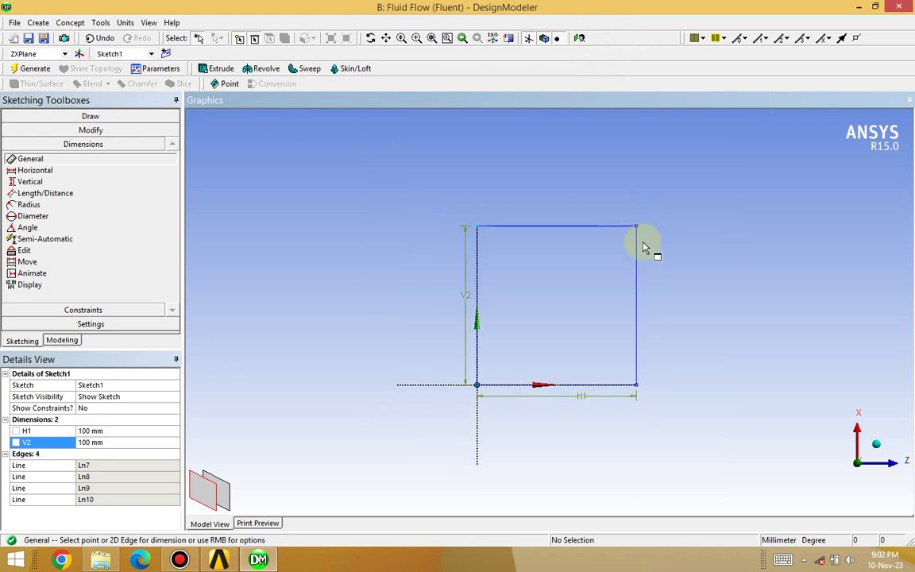
# From a zoomed-out isometric view, start Extrude1 on the square Sketch1.
pyautogui.click(879, 449)
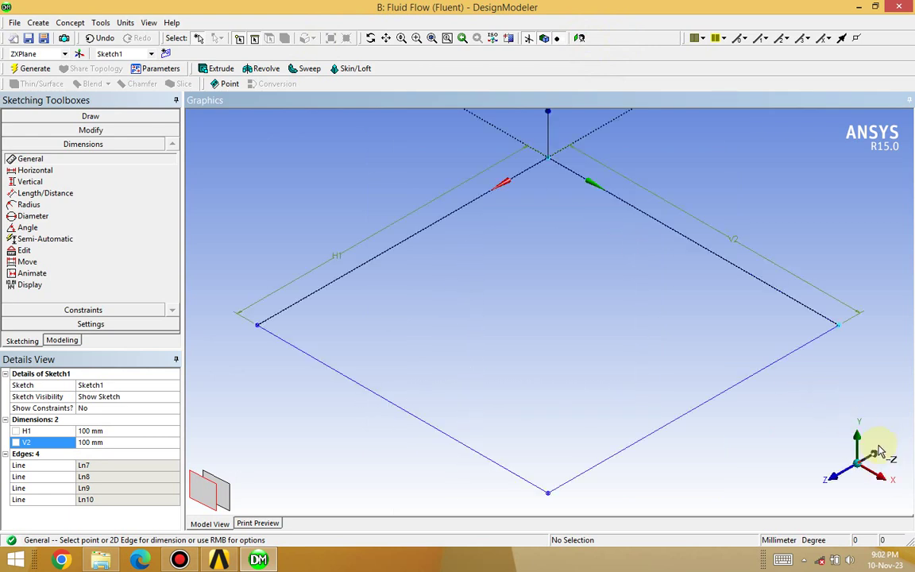
pyautogui.scroll(-2, 749, 362)
pyautogui.scroll(-2, 746, 356)
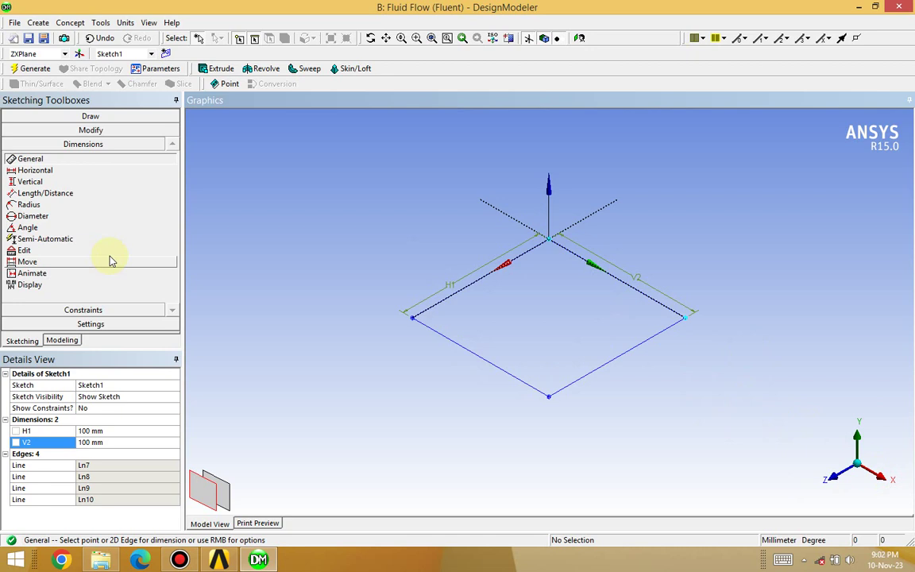
pyautogui.click(221, 71)
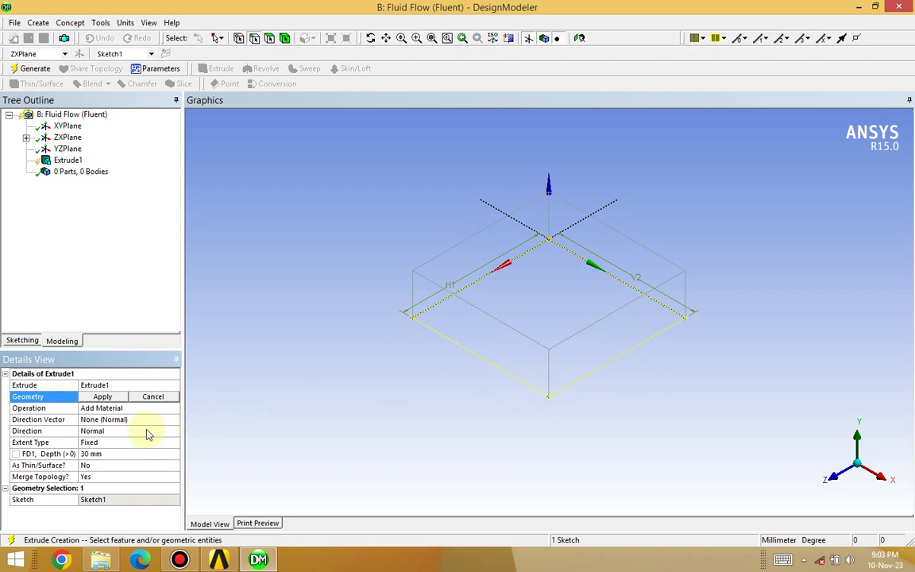
# Generate Extrude1 from Sketch1 in the Reversed direction with 2 mm depth.
pyautogui.click(96, 433)
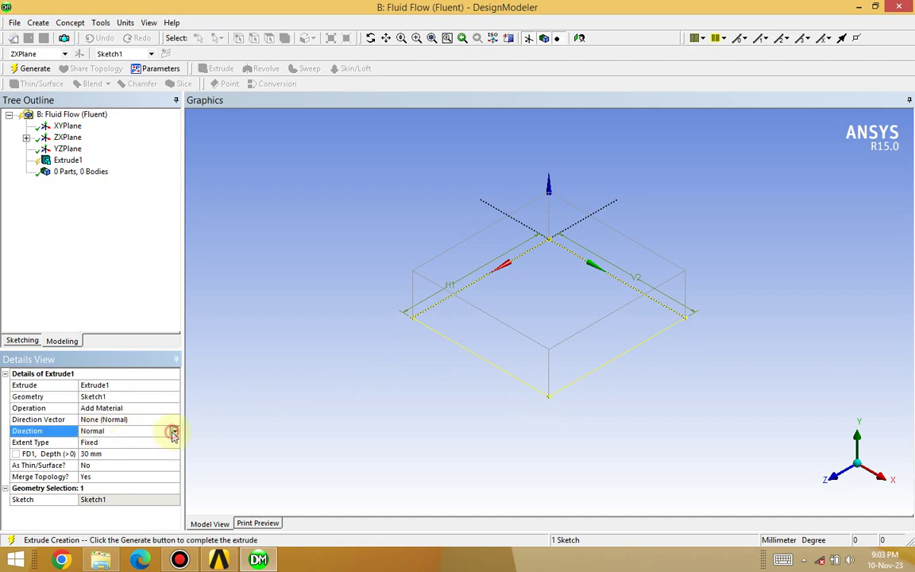
pyautogui.click(173, 431)
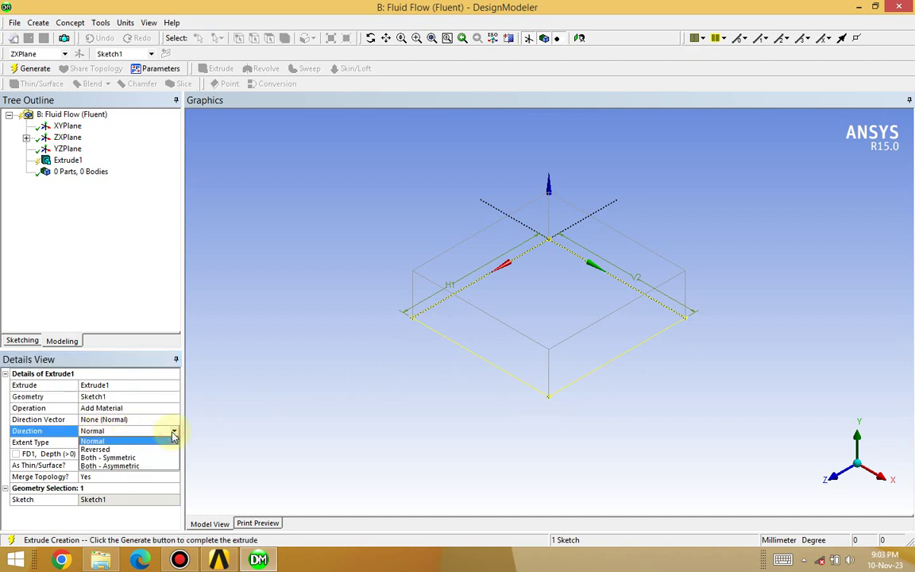
pyautogui.click(122, 451)
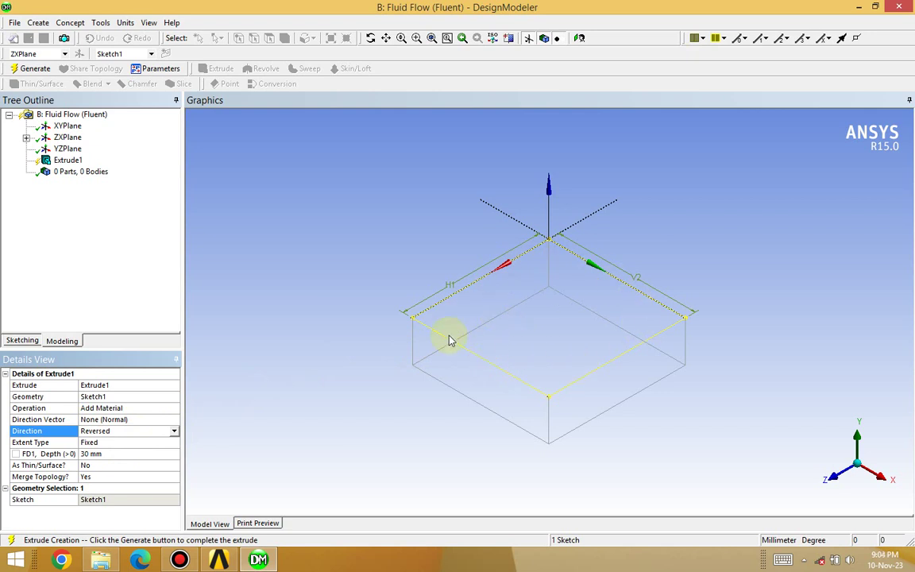
pyautogui.click(95, 454)
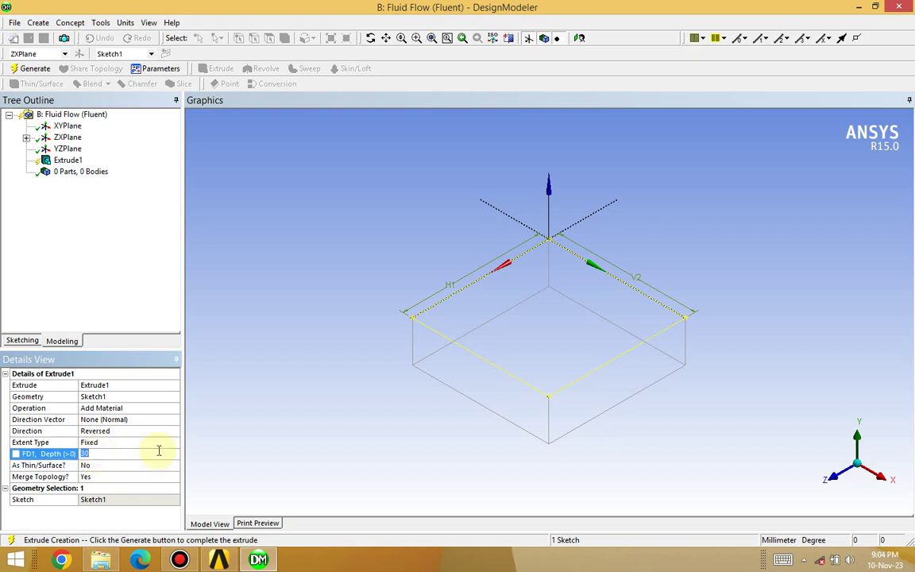
pyautogui.write('2')
pyautogui.press('Return')
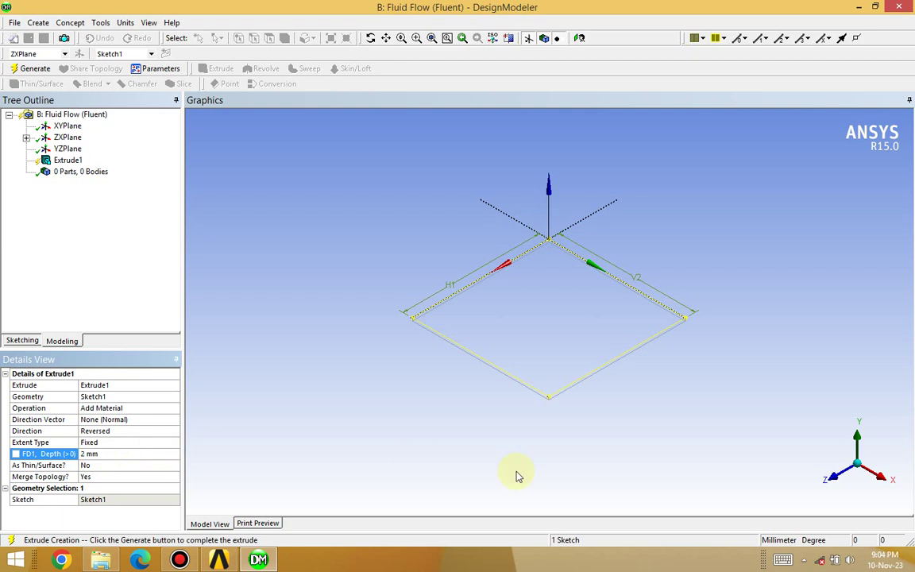
pyautogui.click(33, 70)
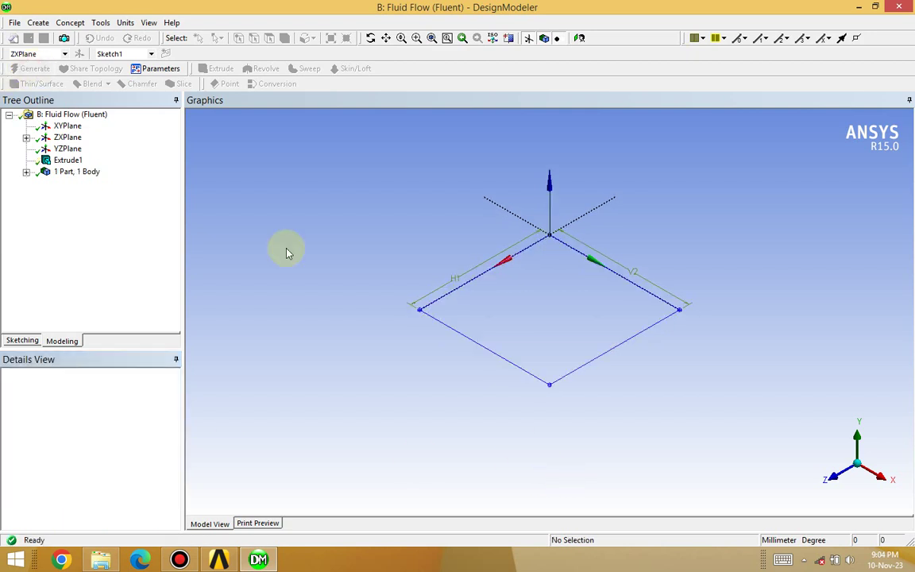
pyautogui.click(829, 478)
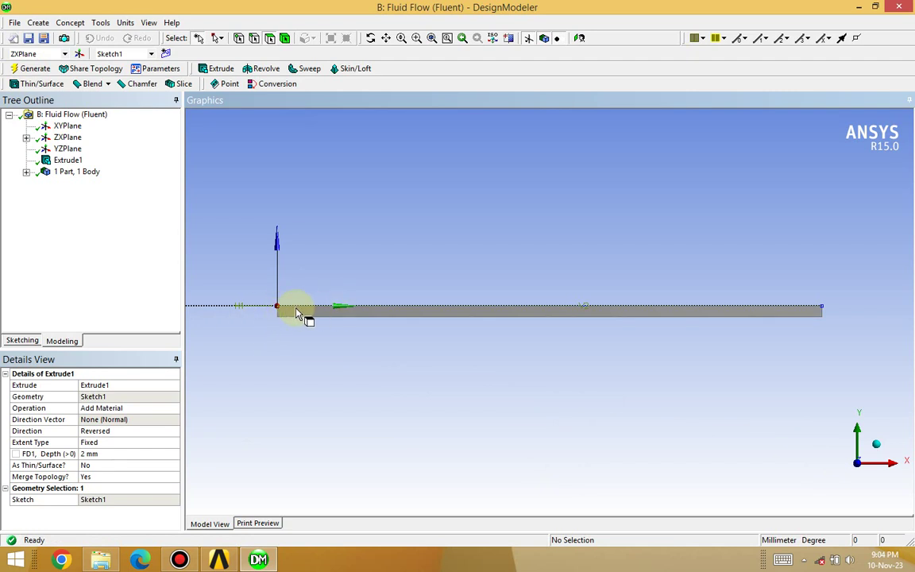
# Set Extrude1's direction to Normal and regenerate the plate.
pyautogui.click(170, 432)
pyautogui.click(174, 431)
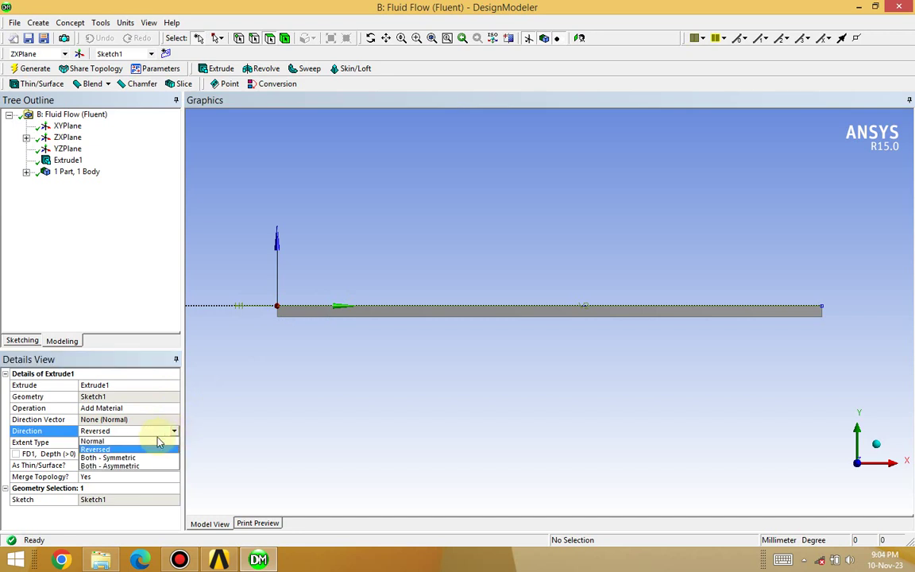
pyautogui.click(156, 442)
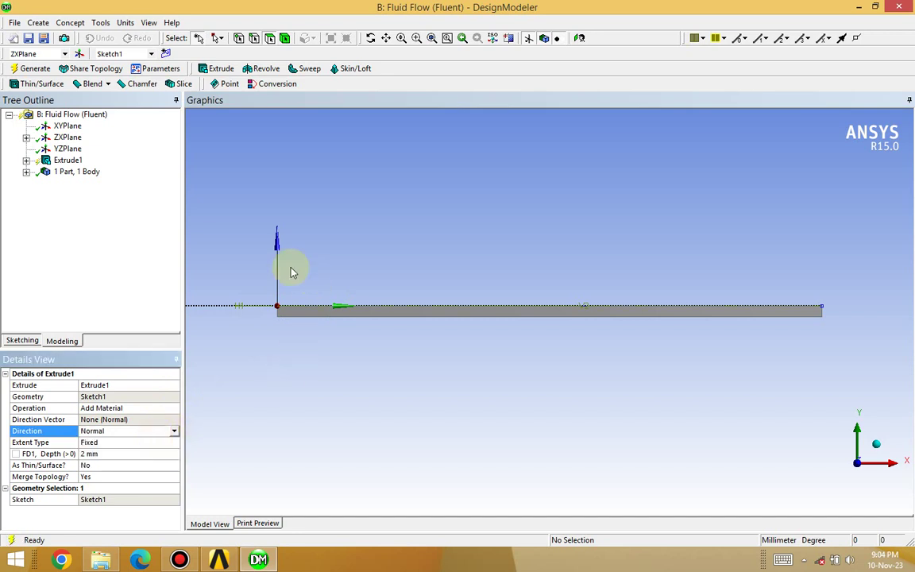
pyautogui.click(35, 69)
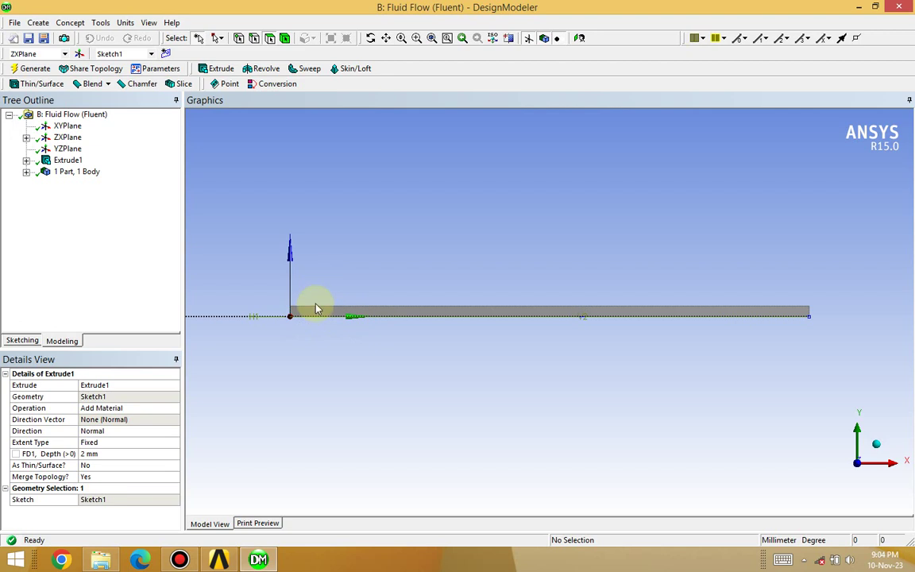
# Switch Extrude1 back to Reversed, regenerate, and view the plate isometrically.
pyautogui.click(131, 436)
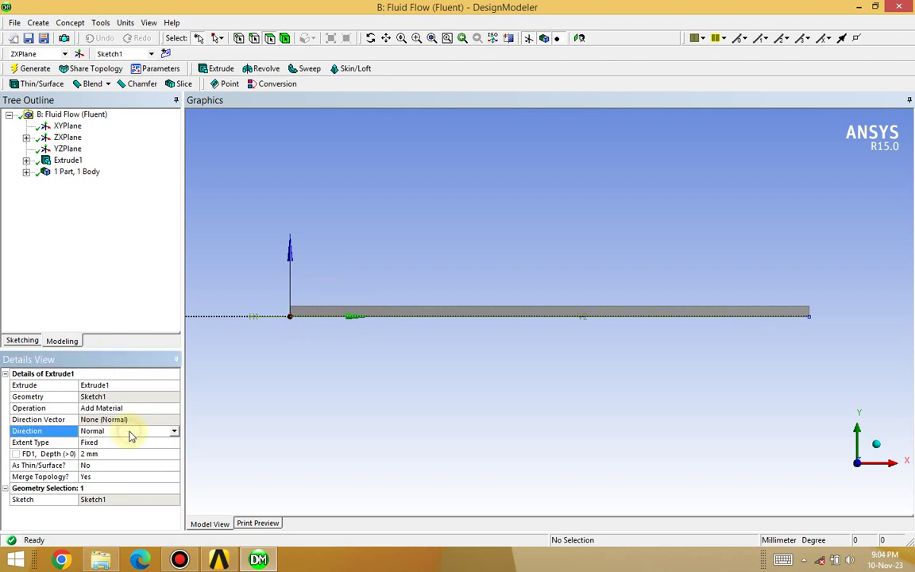
pyautogui.click(174, 430)
pyautogui.click(118, 449)
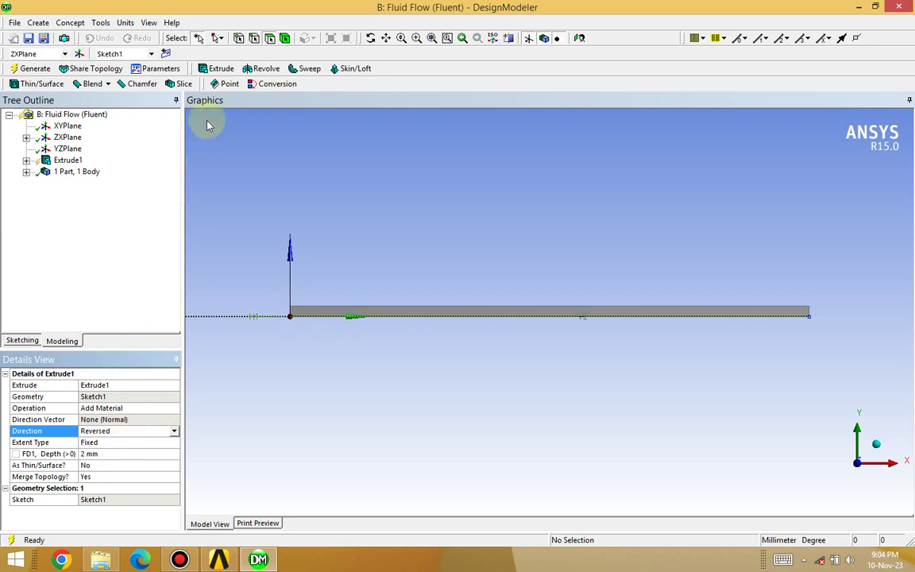
pyautogui.click(31, 68)
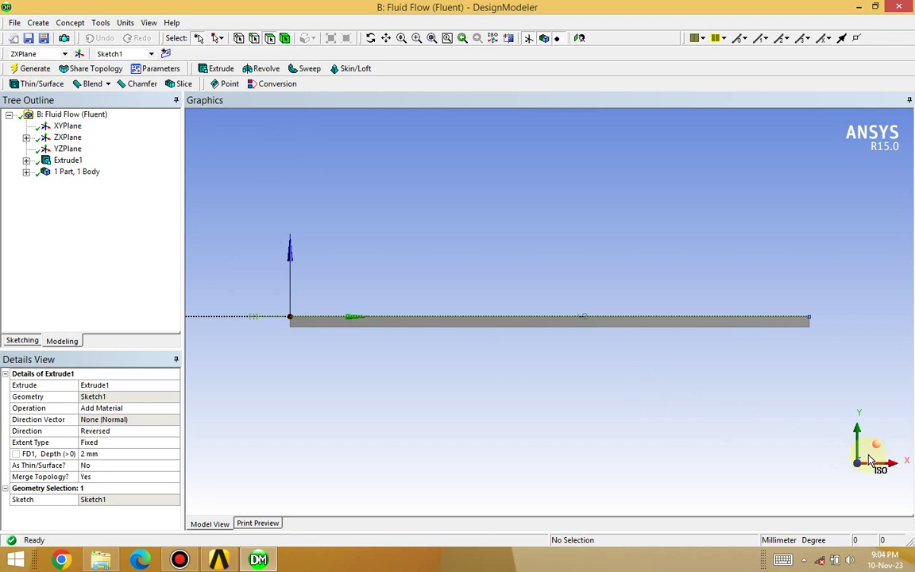
pyautogui.click(876, 446)
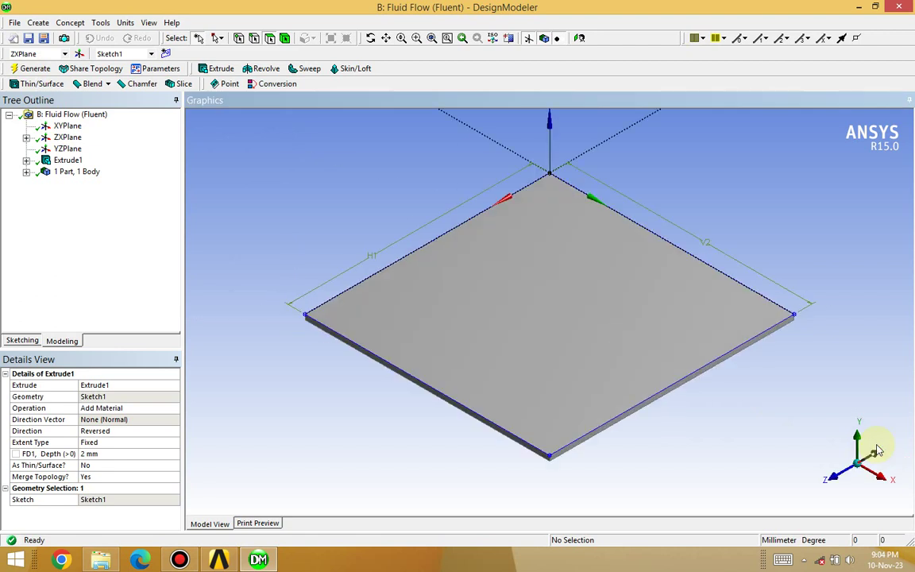
# Create a new Sketch2 on the ZXPlane, viewed face-on.
pyautogui.click(63, 137)
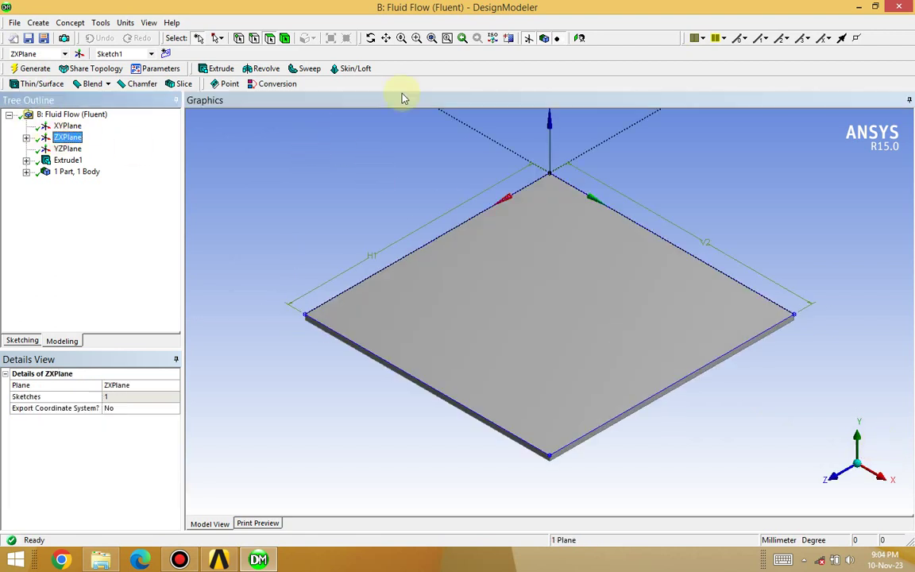
pyautogui.click(579, 39)
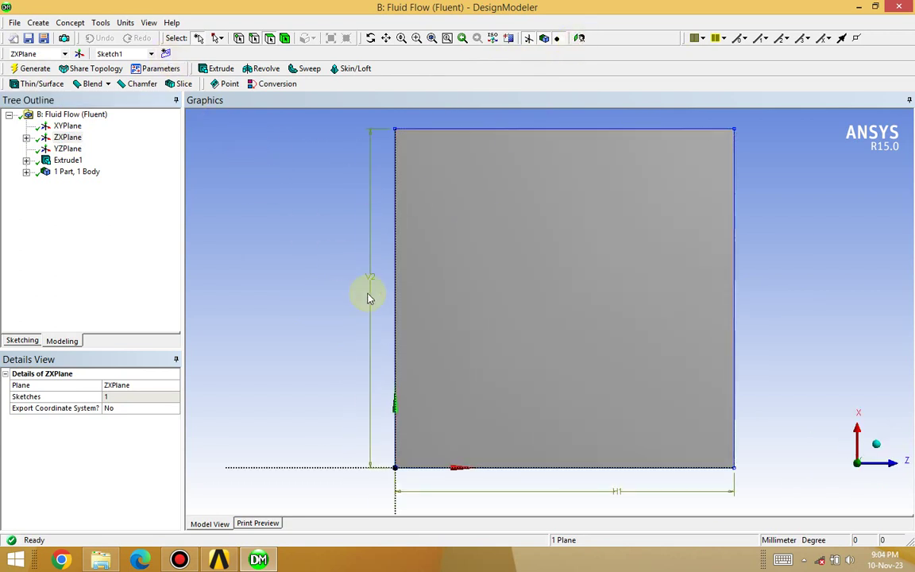
pyautogui.click(168, 54)
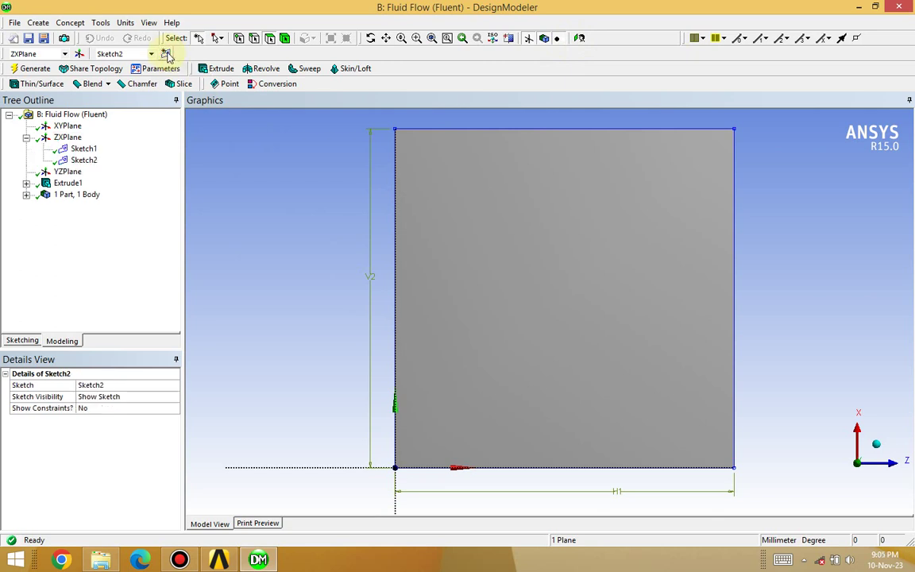
pyautogui.click(93, 163)
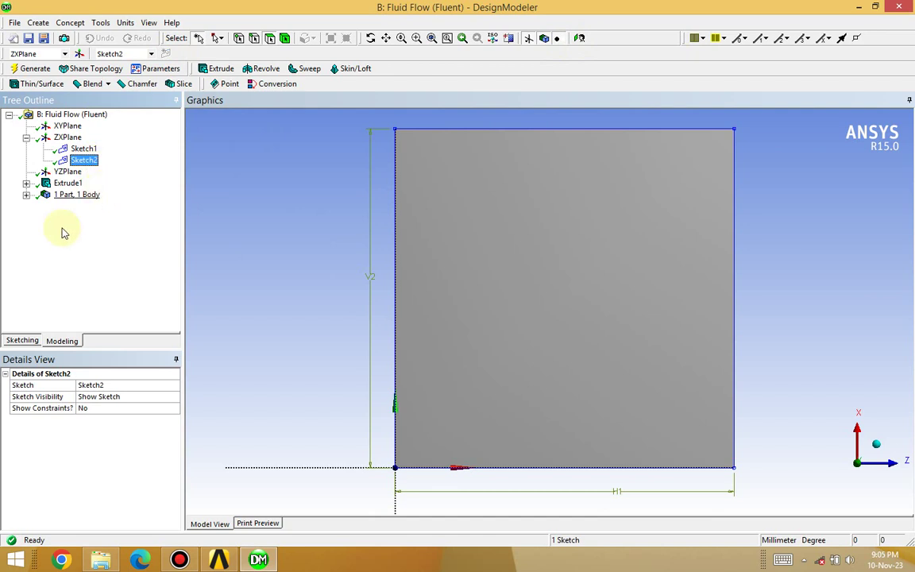
# Draw a small circle near the square's bottom-left corner.
pyautogui.click(22, 341)
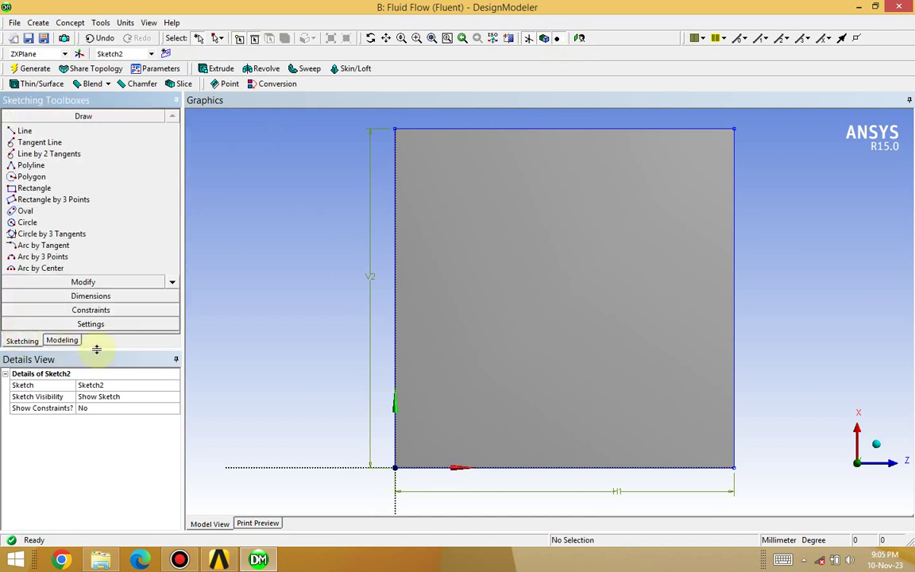
pyautogui.click(31, 223)
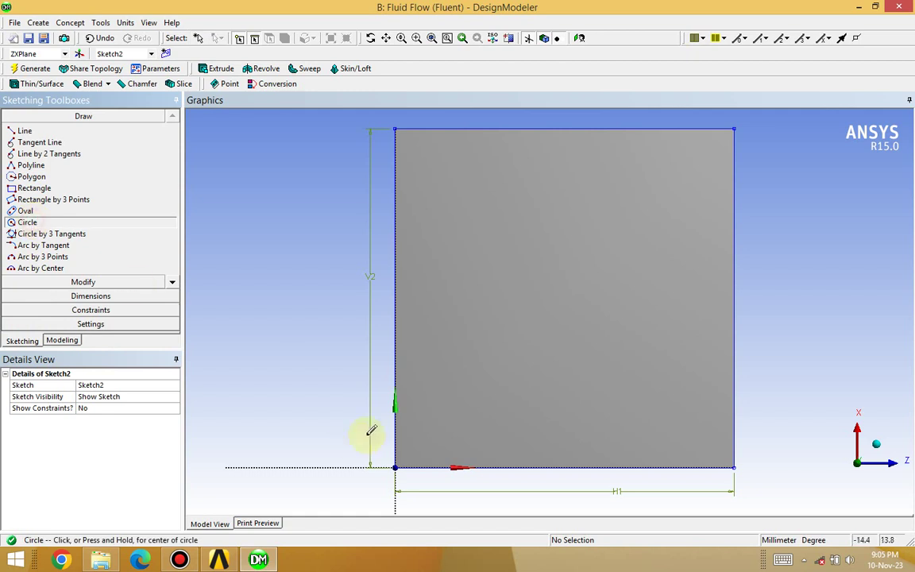
pyautogui.click(444, 429)
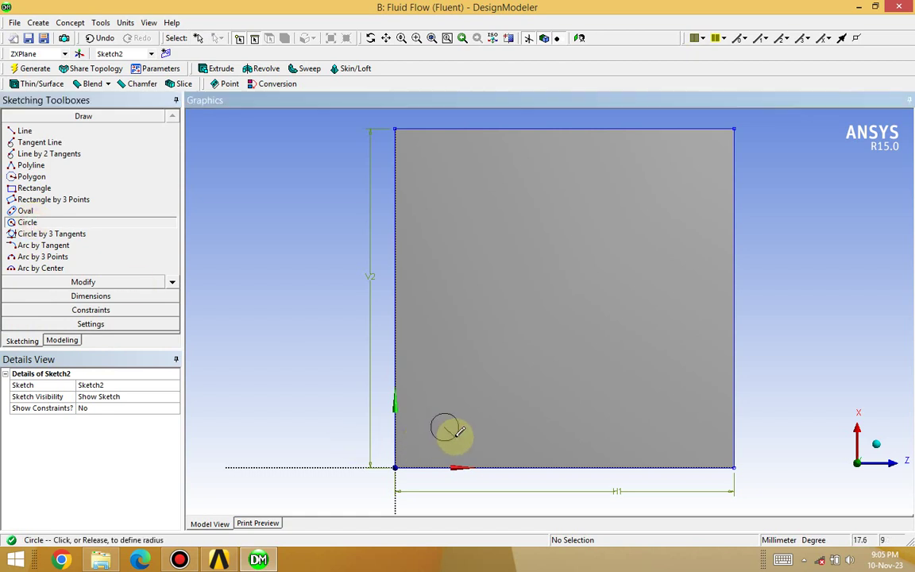
pyautogui.click(460, 432)
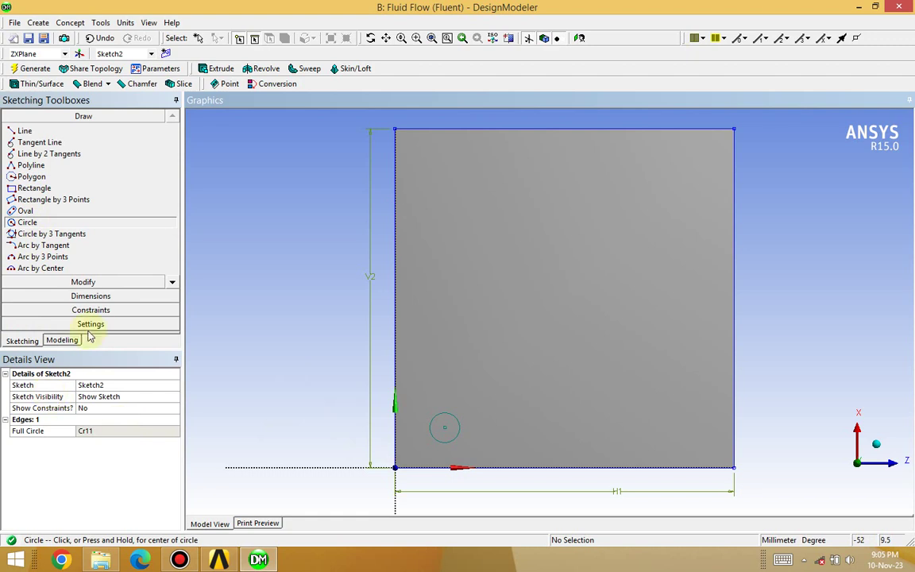
pyautogui.click(93, 296)
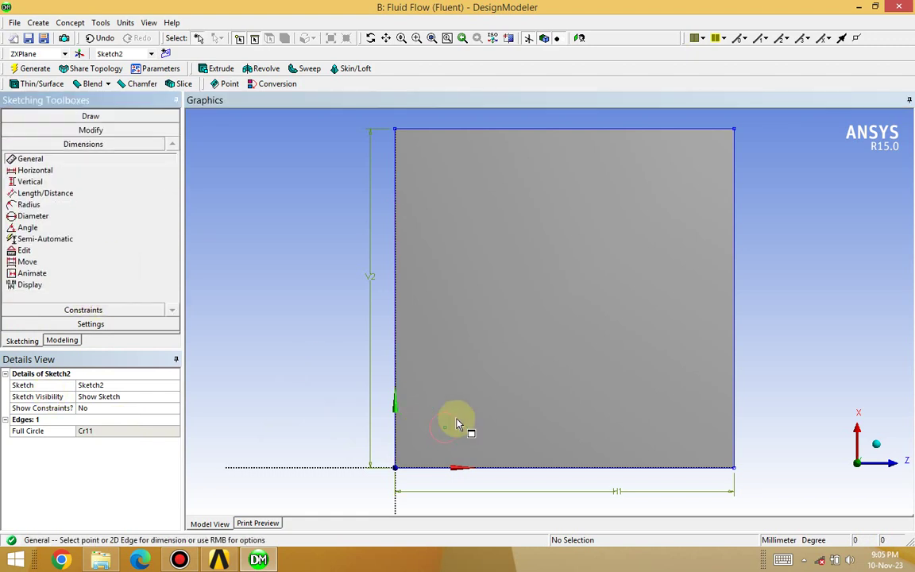
# Give the circle a diameter dimension D3 of 10 mm.
pyautogui.click(457, 414)
pyautogui.click(475, 398)
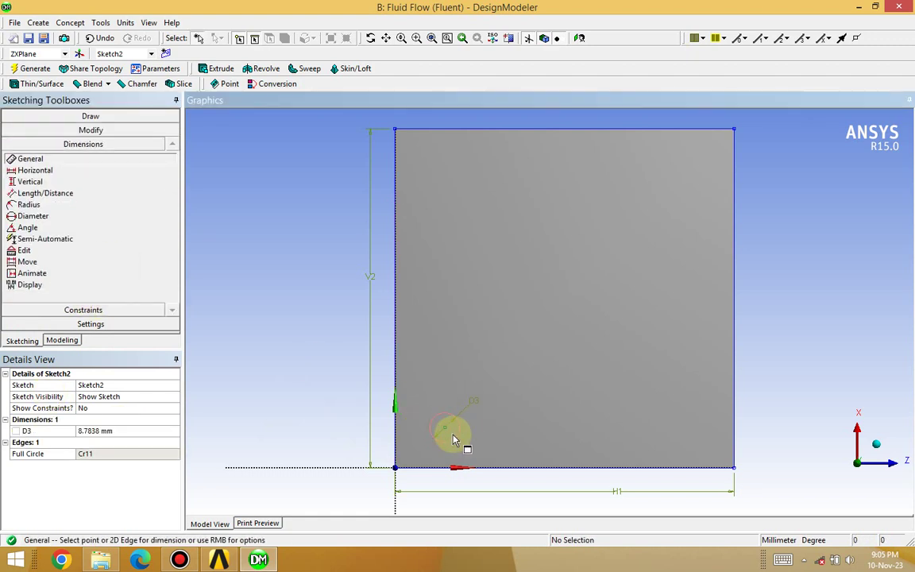
pyautogui.click(117, 431)
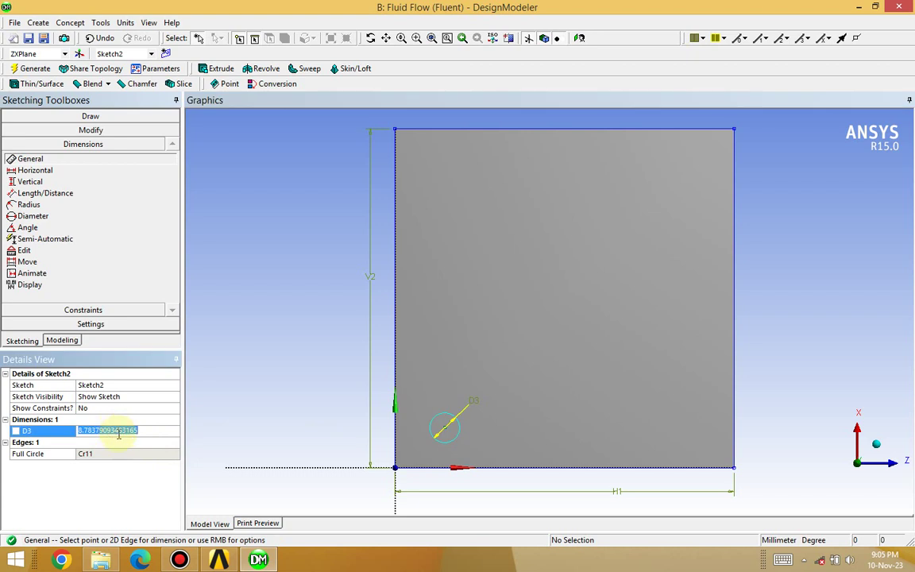
pyautogui.write('10')
pyautogui.press('Return')
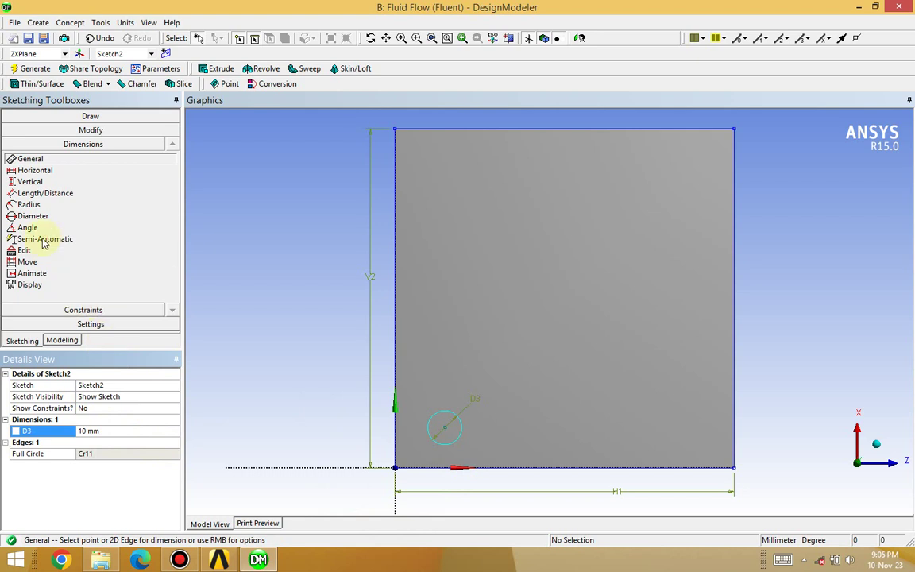
# Set horizontal distance H4 from the circle's centre to the left edge to 10 mm.
pyautogui.click(42, 172)
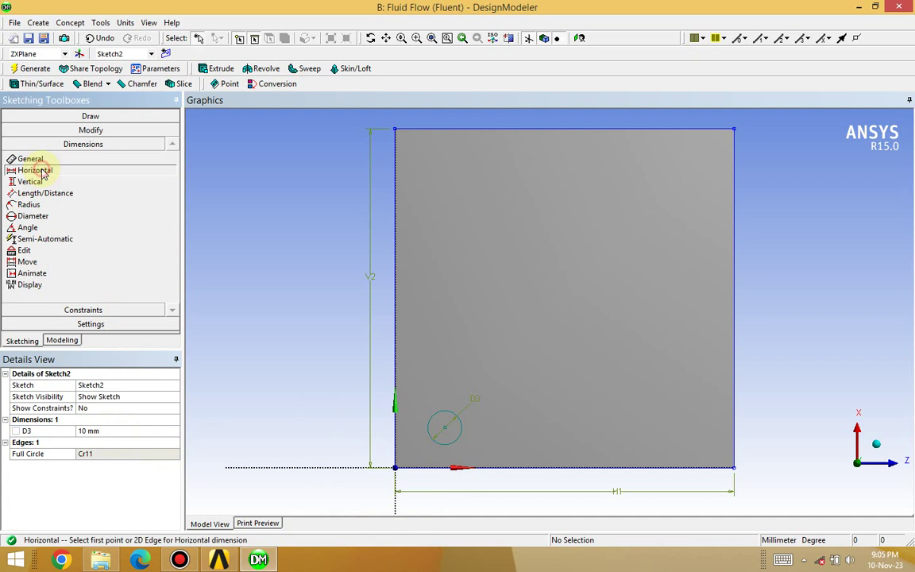
pyautogui.click(445, 428)
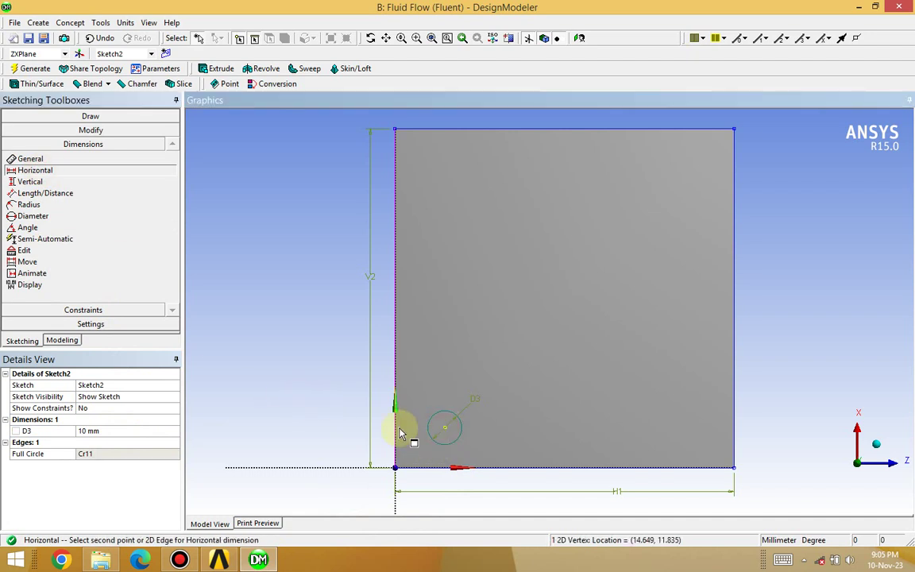
pyautogui.click(396, 431)
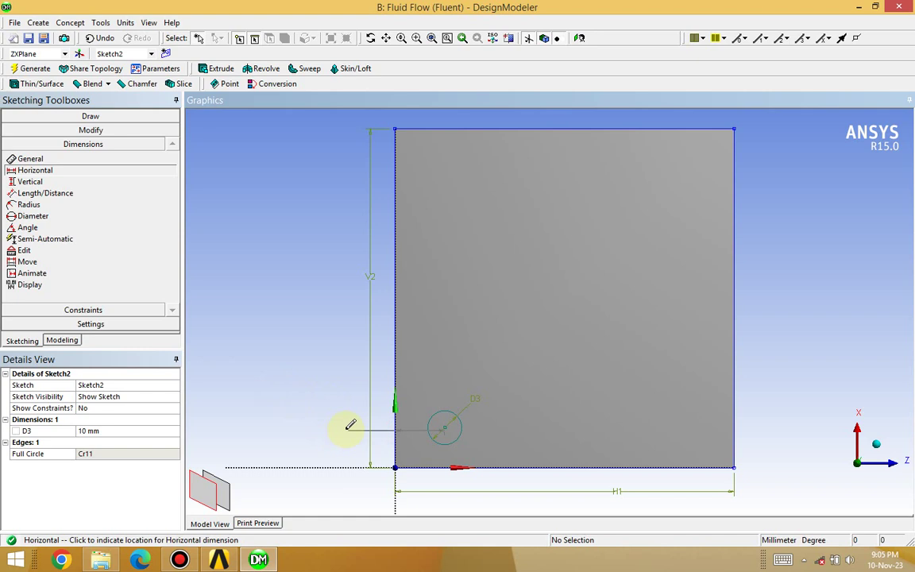
pyautogui.click(348, 427)
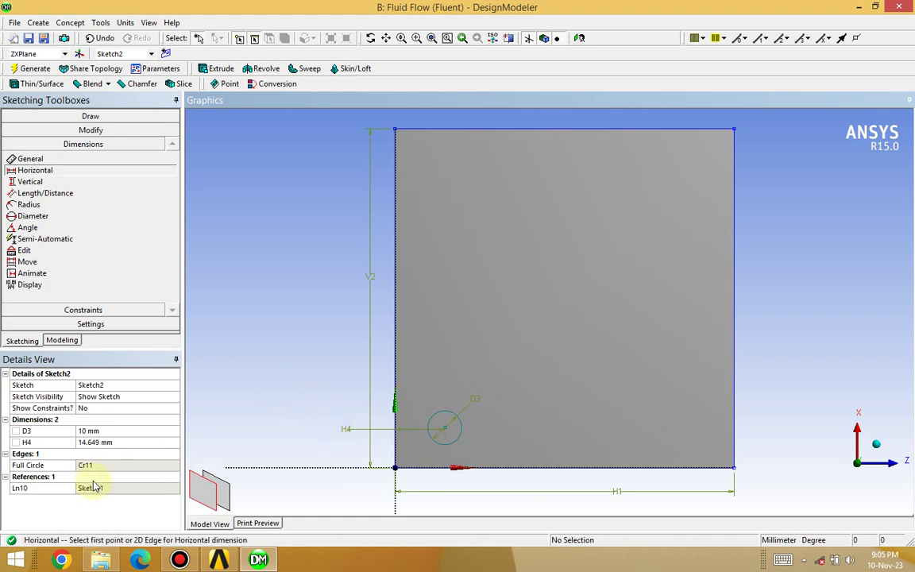
pyautogui.click(100, 443)
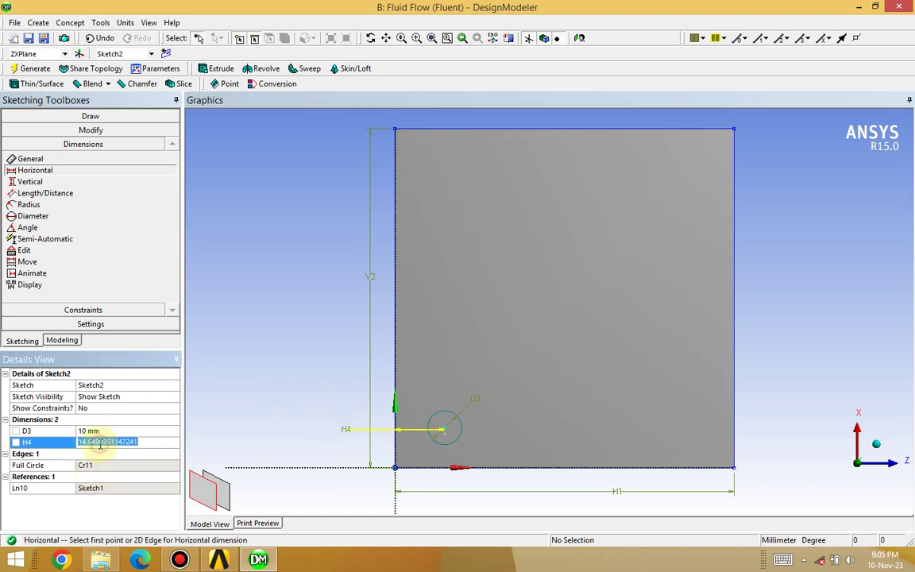
pyautogui.write('1')
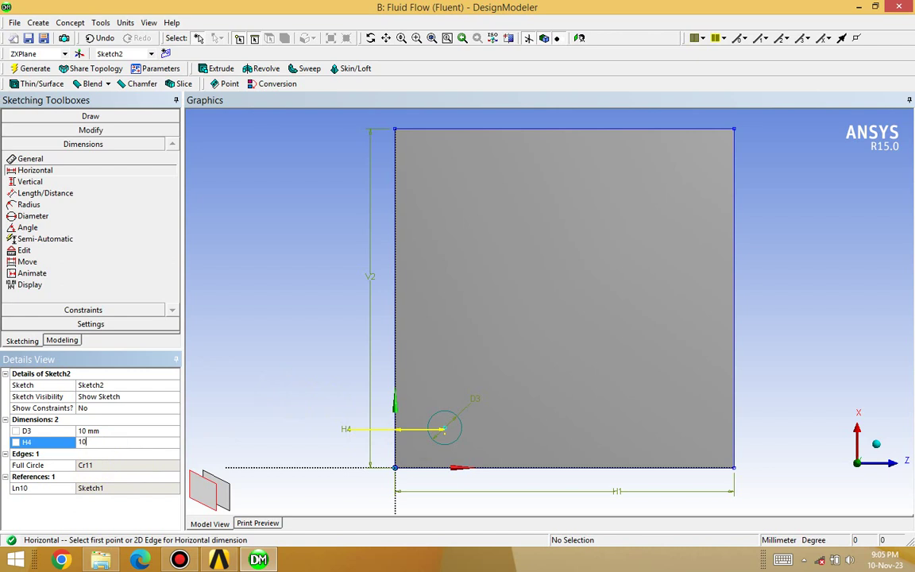
pyautogui.write('0')
pyautogui.press('Return')
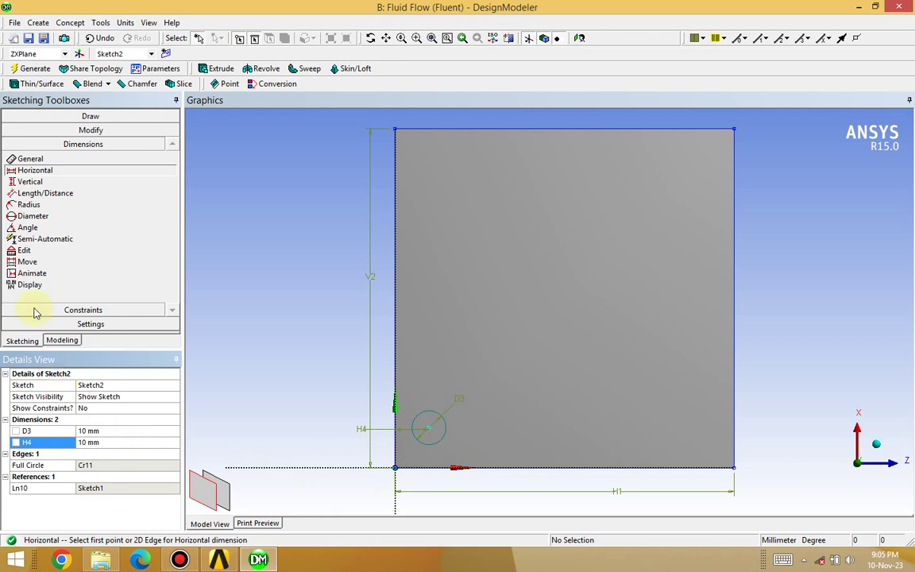
# Set vertical distance V5 from the circle's centre to the bottom edge to 10 mm.
pyautogui.click(29, 181)
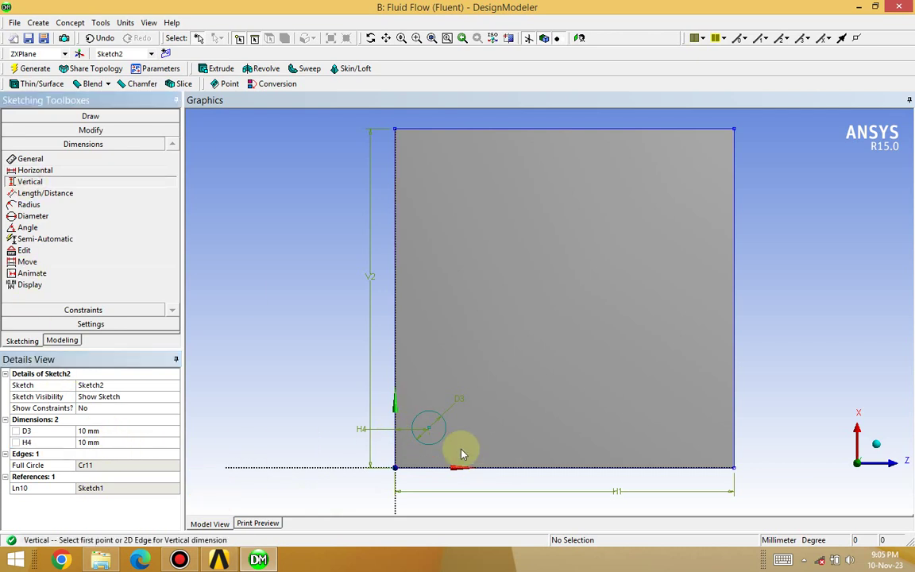
pyautogui.click(429, 430)
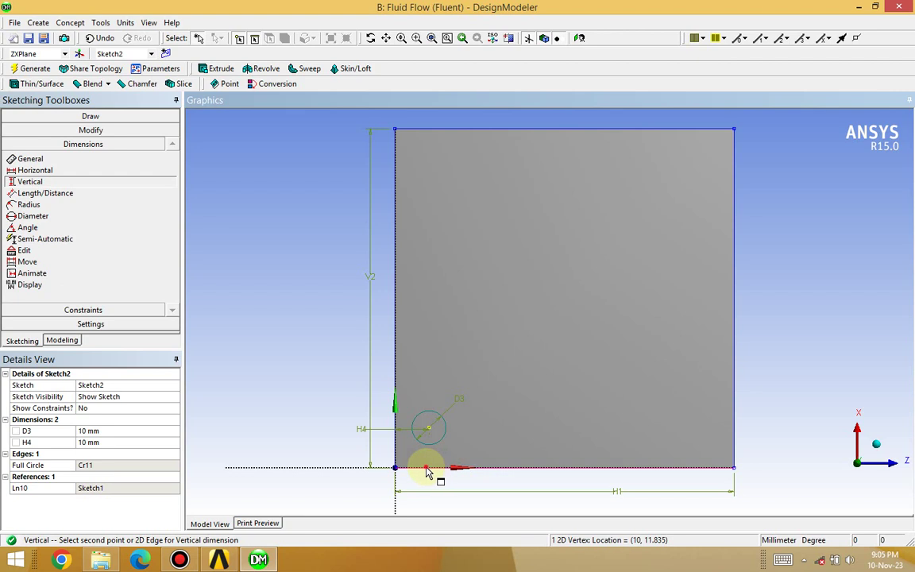
pyautogui.click(427, 468)
pyautogui.click(426, 483)
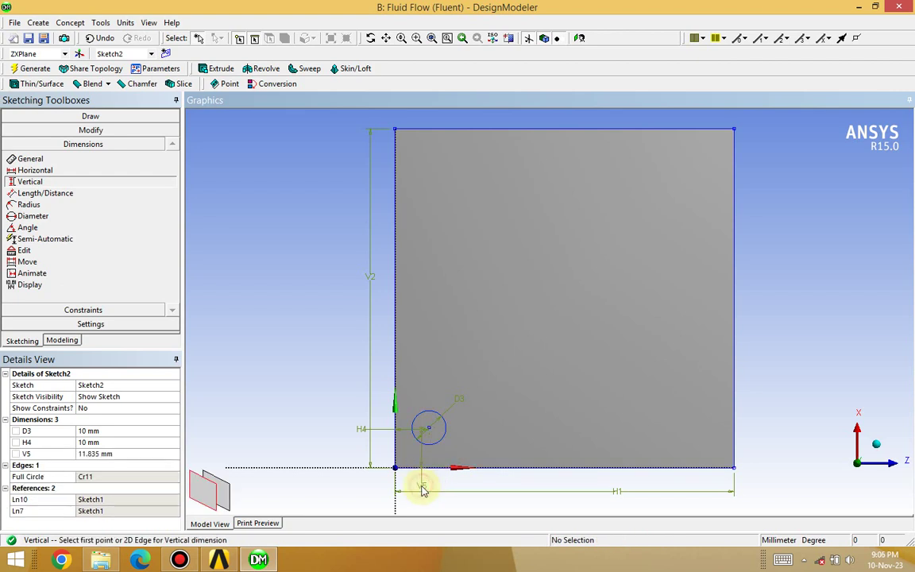
pyautogui.click(108, 454)
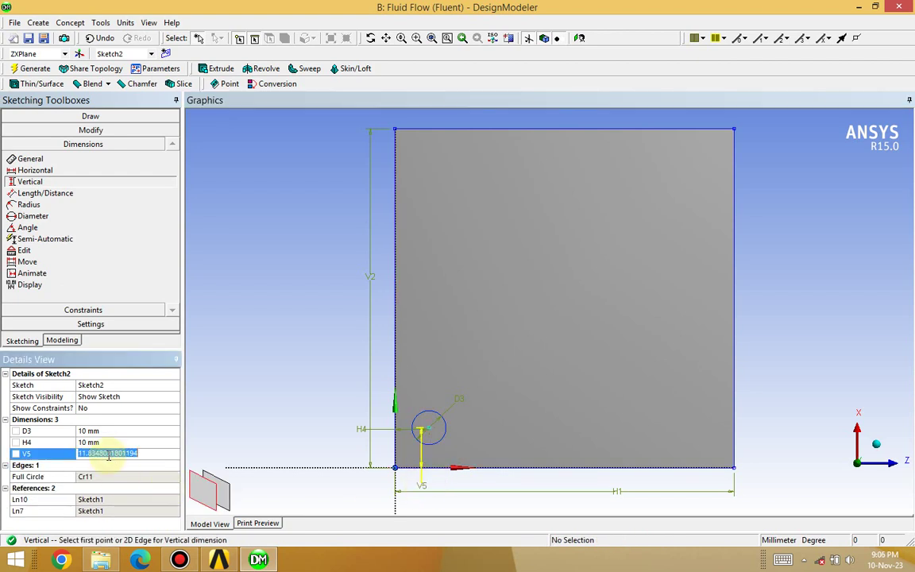
pyautogui.write('10')
pyautogui.press('Return')
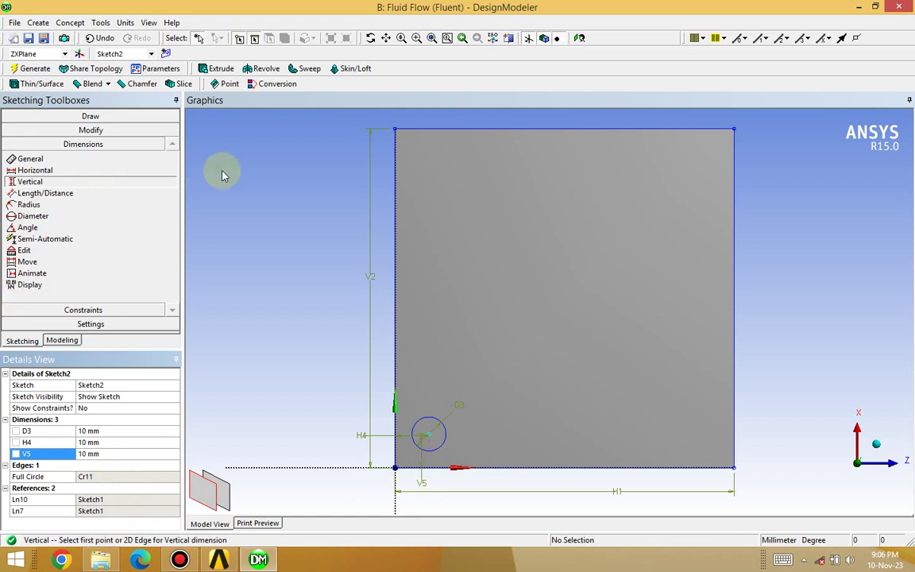
pyautogui.click(877, 443)
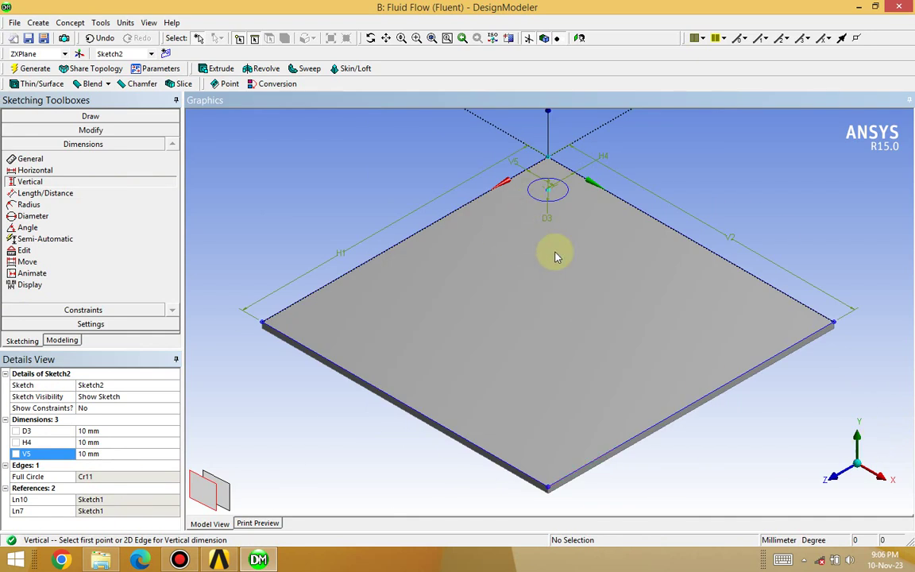
# Extrude Sketch2 as Extrude2 to 60 mm depth, creating the cylindrical fin.
pyautogui.scroll(3, 671, 261)
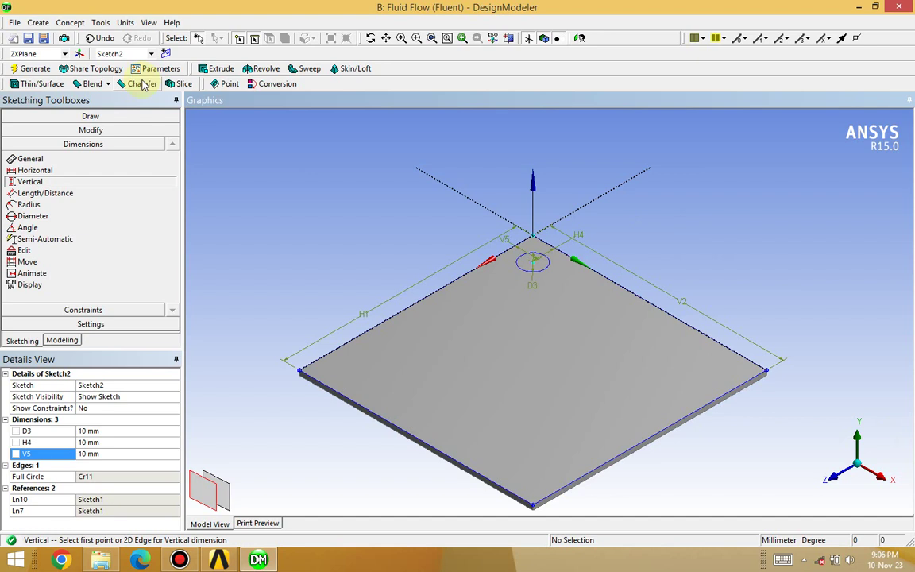
pyautogui.click(223, 69)
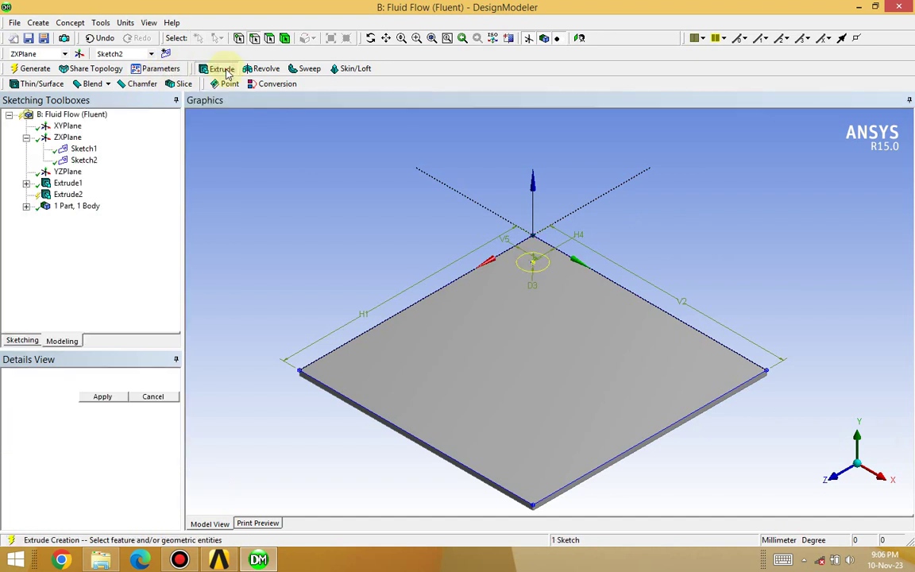
pyautogui.click(84, 161)
pyautogui.click(101, 397)
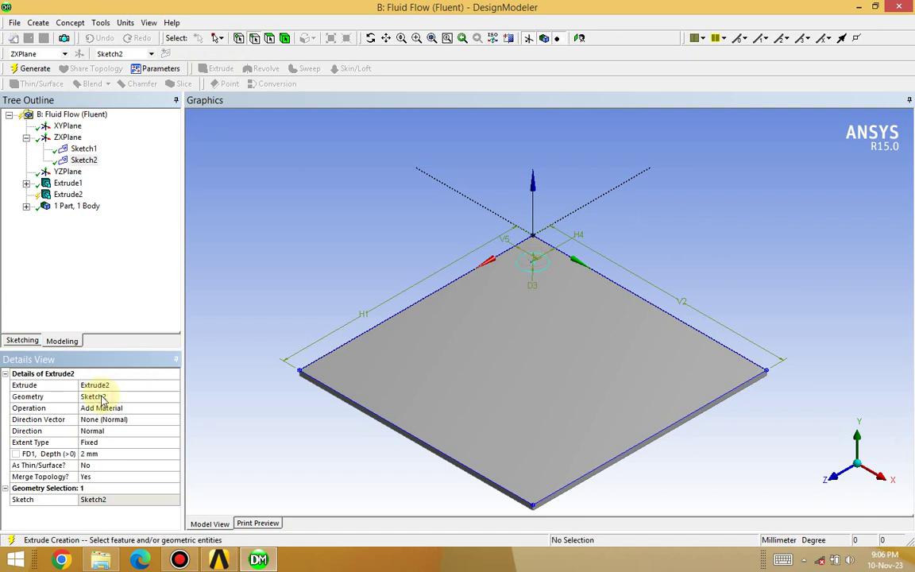
pyautogui.click(93, 454)
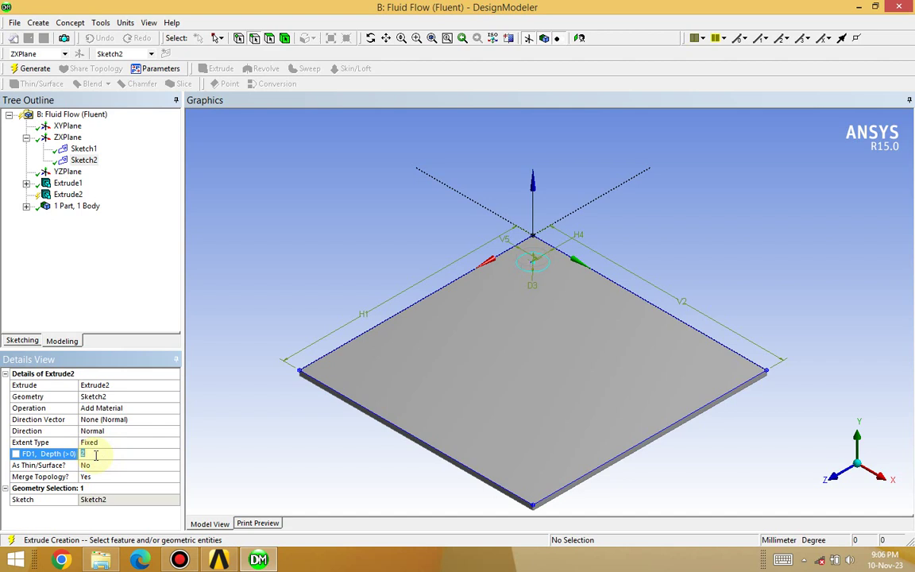
pyautogui.write('60')
pyautogui.press('Return')
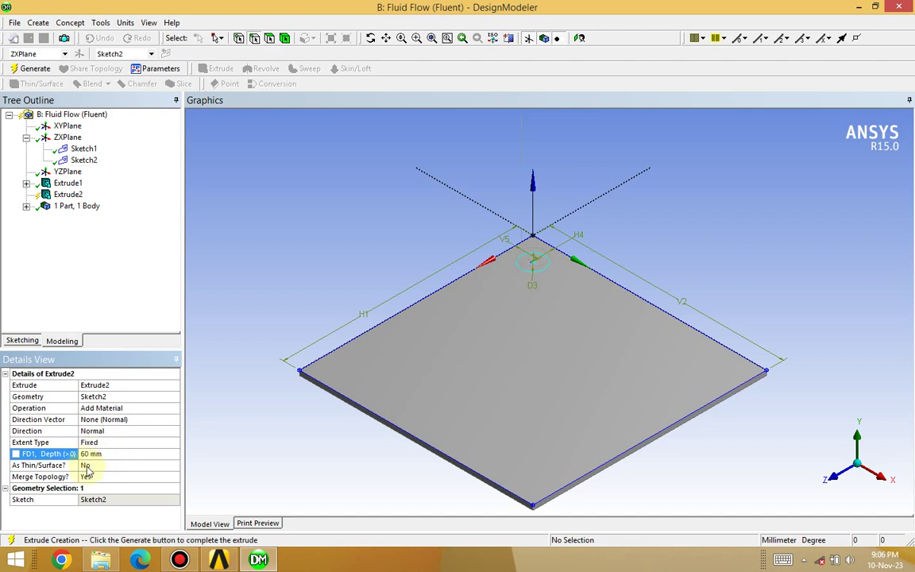
pyautogui.click(91, 431)
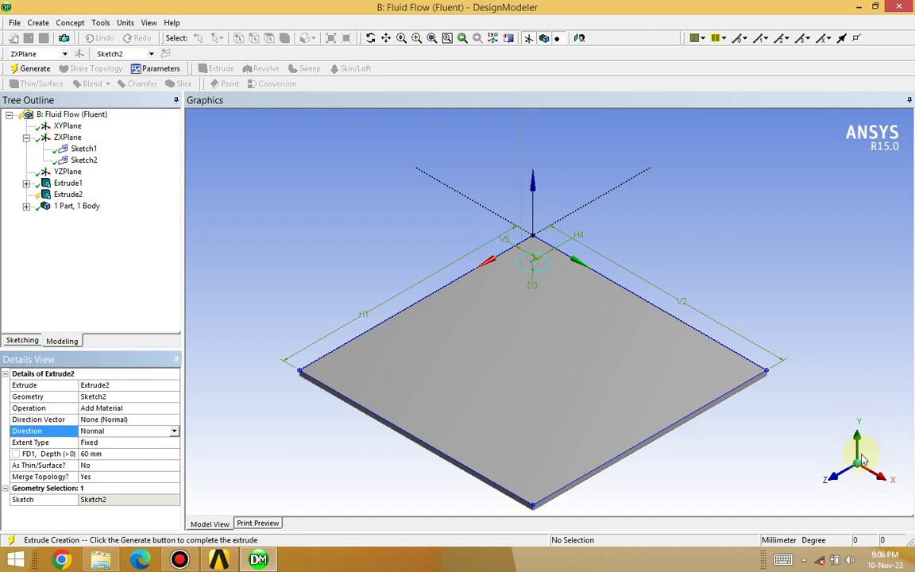
pyautogui.click(35, 69)
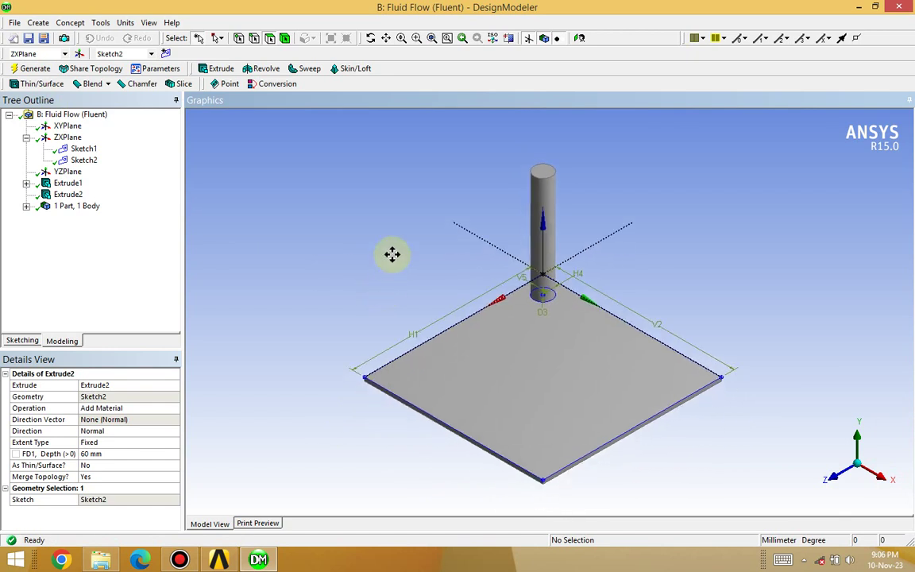
# Change Extrude2's operation to Add Frozen and regenerate, giving 2 parts, 2 bodies.
pyautogui.click(169, 410)
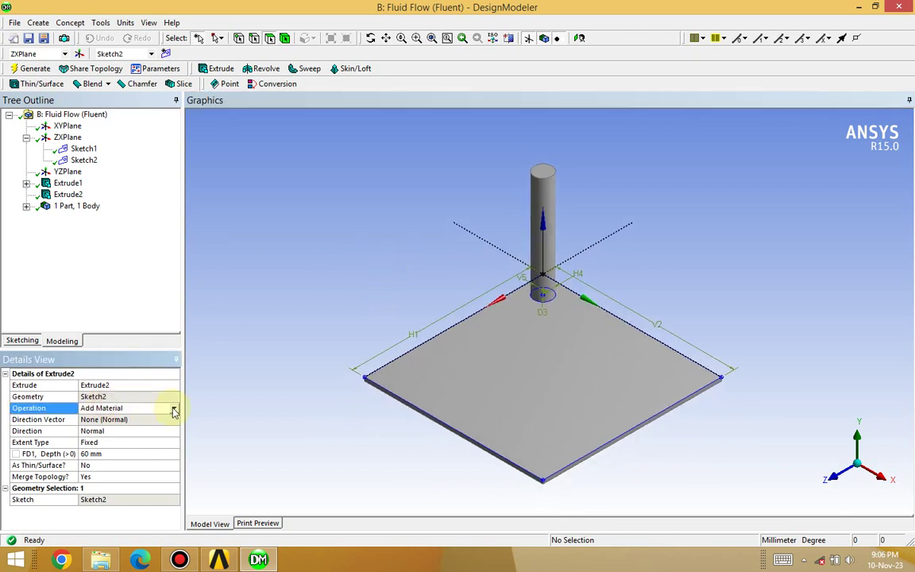
pyautogui.click(175, 410)
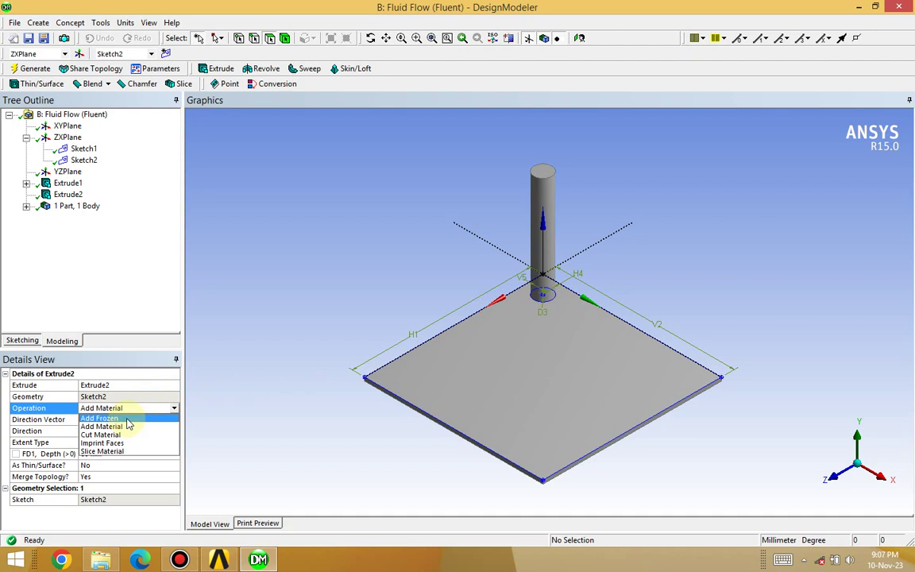
pyautogui.click(100, 418)
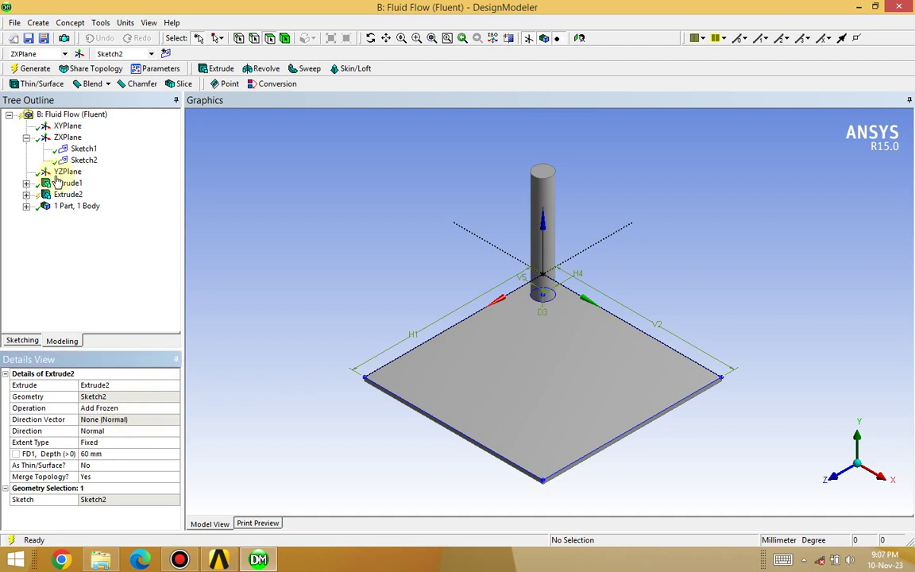
pyautogui.click(35, 69)
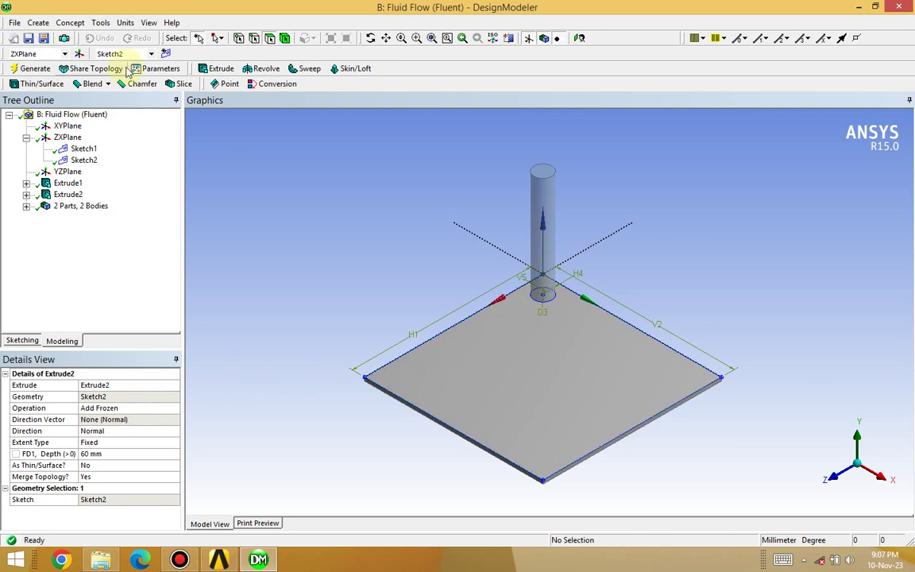
# Create a linear Pattern1 using the single cylindrical fin body as its geometry.
pyautogui.click(37, 22)
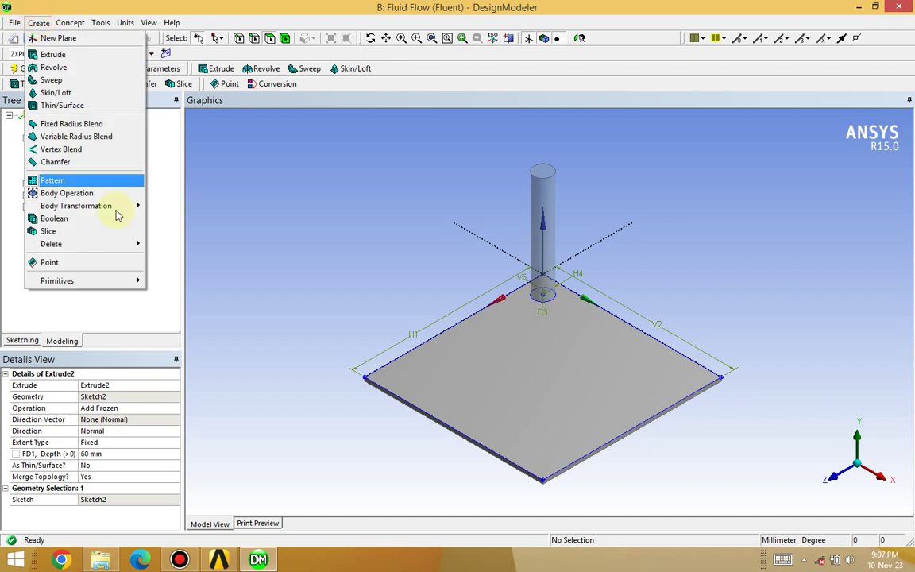
pyautogui.click(57, 179)
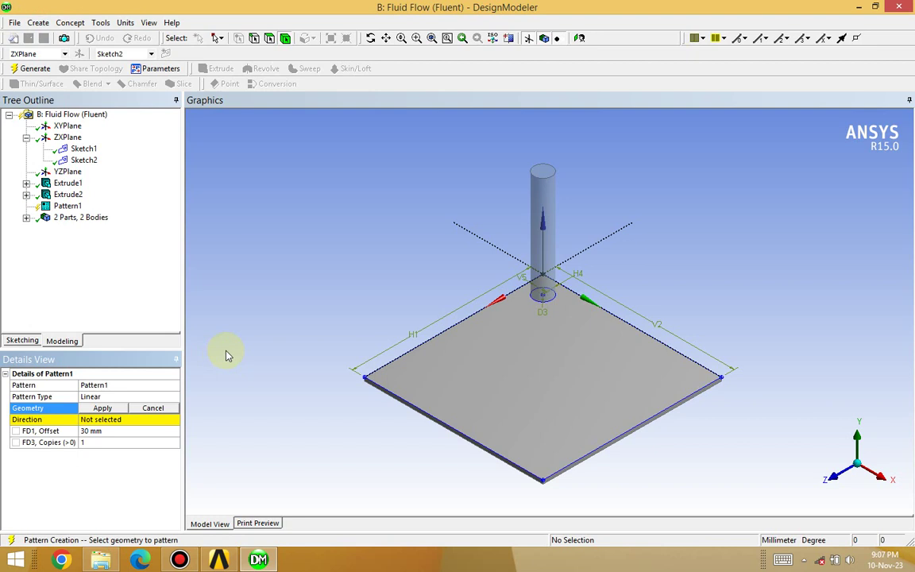
pyautogui.click(553, 272)
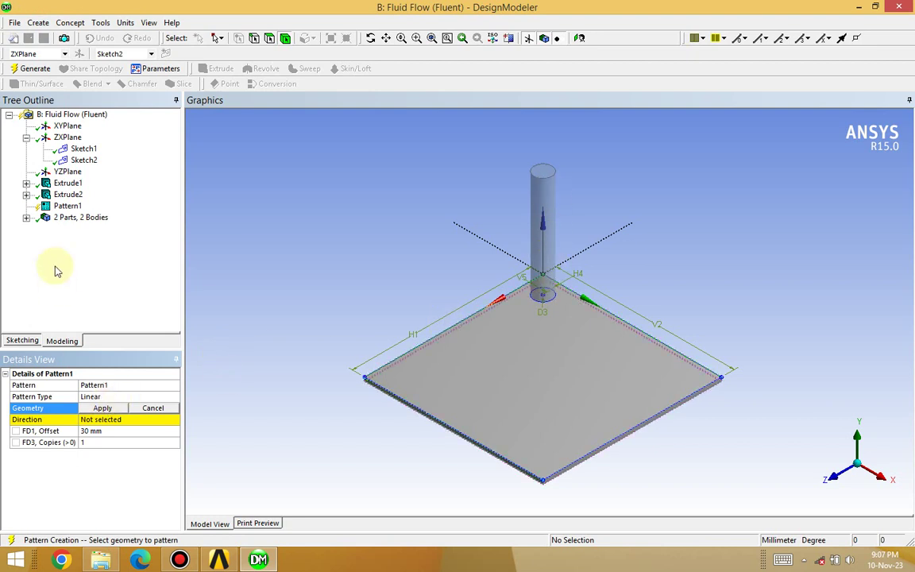
pyautogui.click(27, 219)
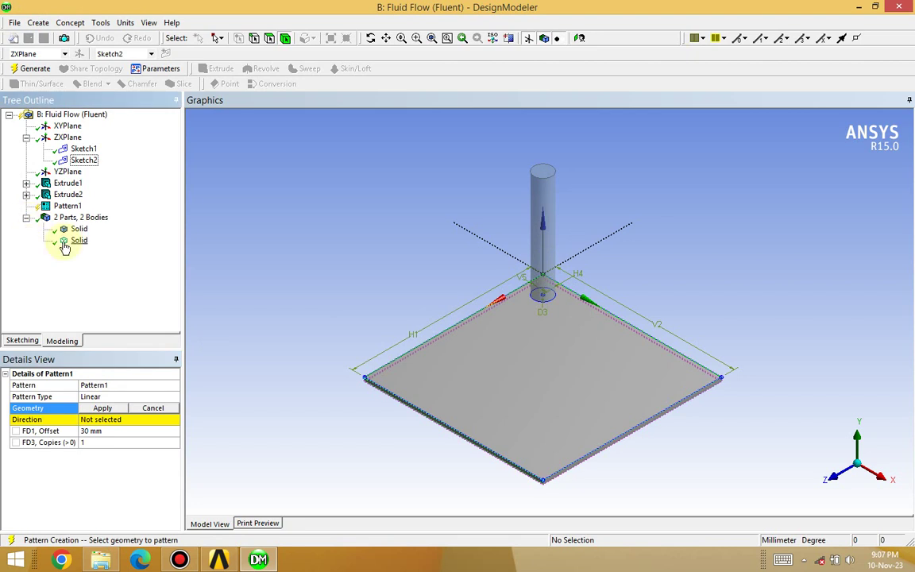
pyautogui.click(549, 194)
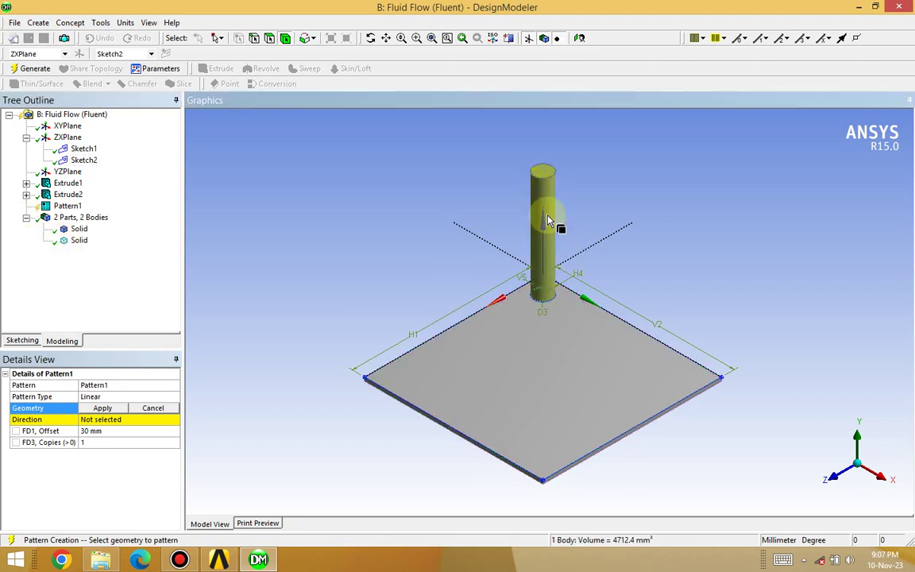
pyautogui.click(71, 242)
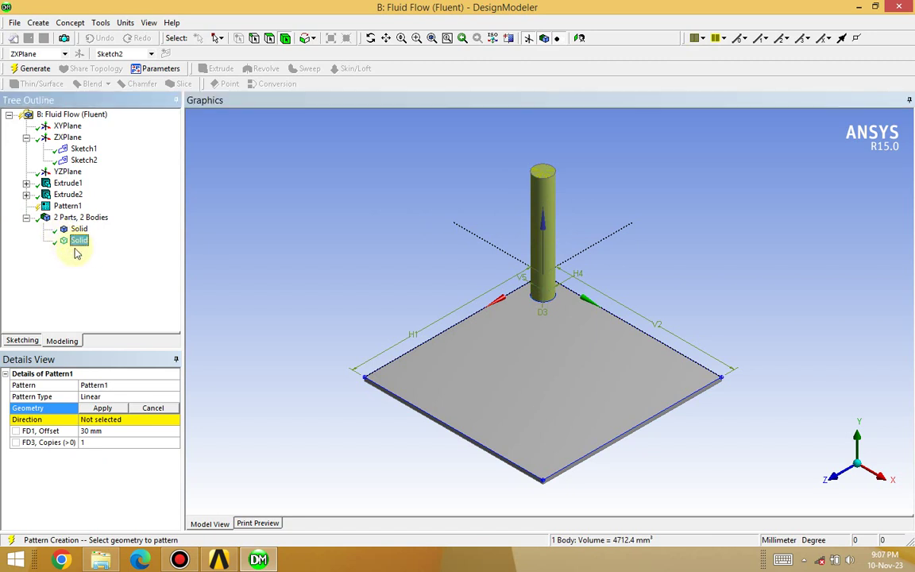
pyautogui.click(102, 408)
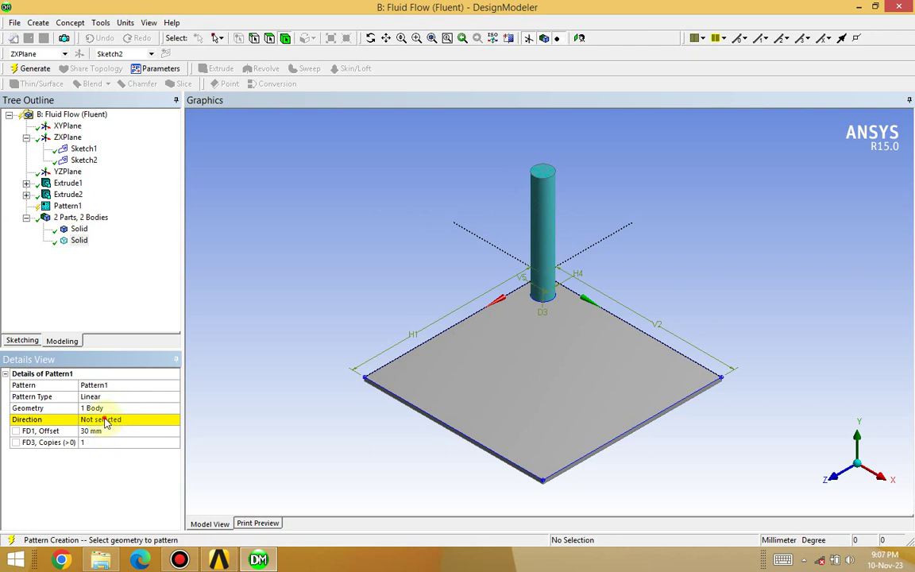
pyautogui.click(105, 422)
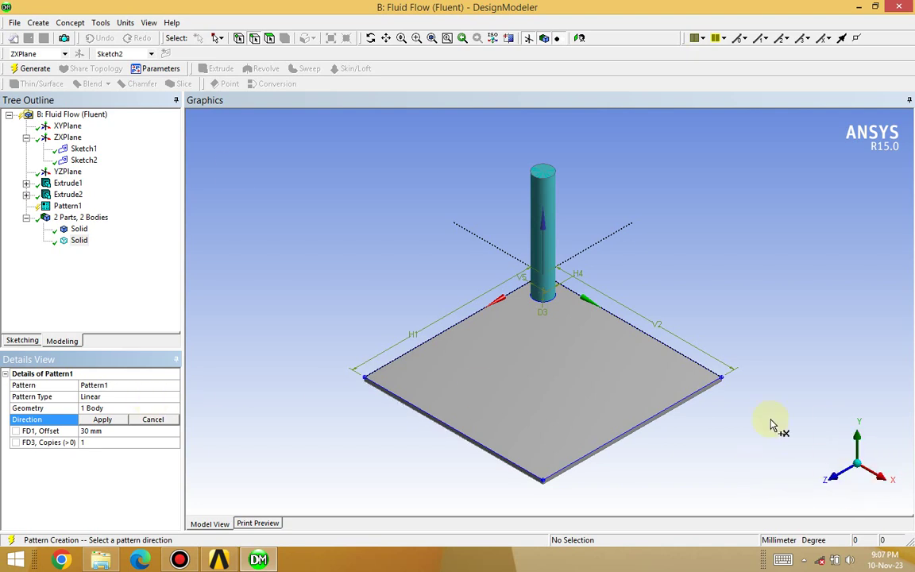
# Set Pattern1's direction to the XYPlane normal, with the arrow left in its original sense.
pyautogui.click(67, 127)
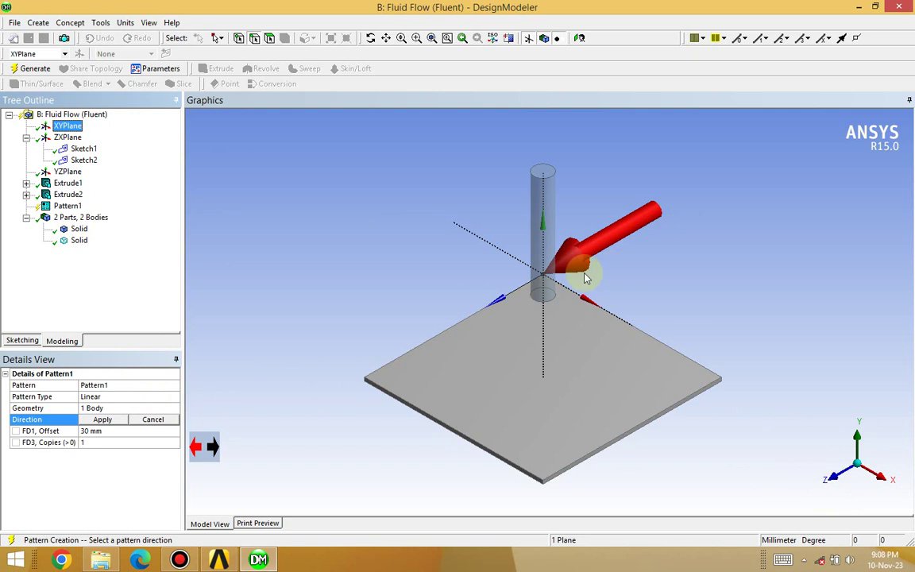
pyautogui.click(202, 446)
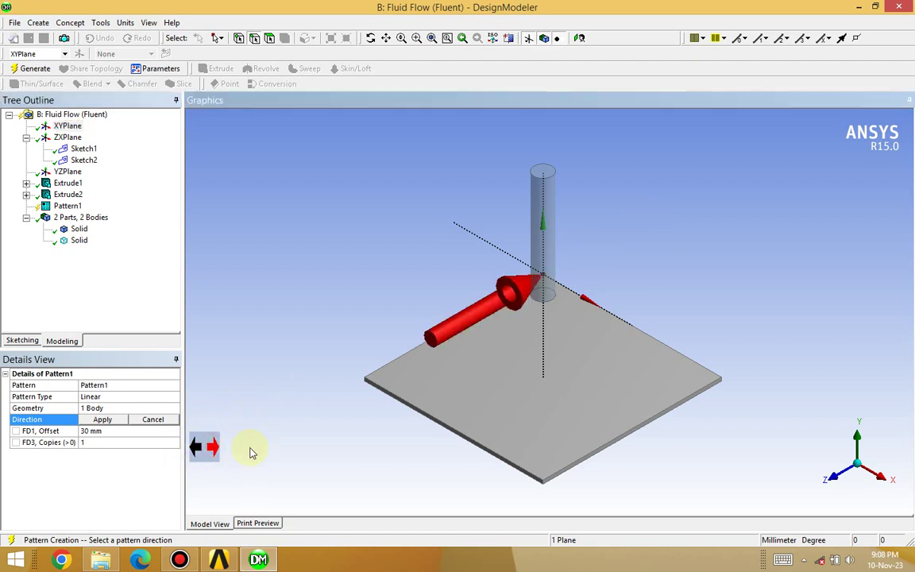
pyautogui.click(199, 448)
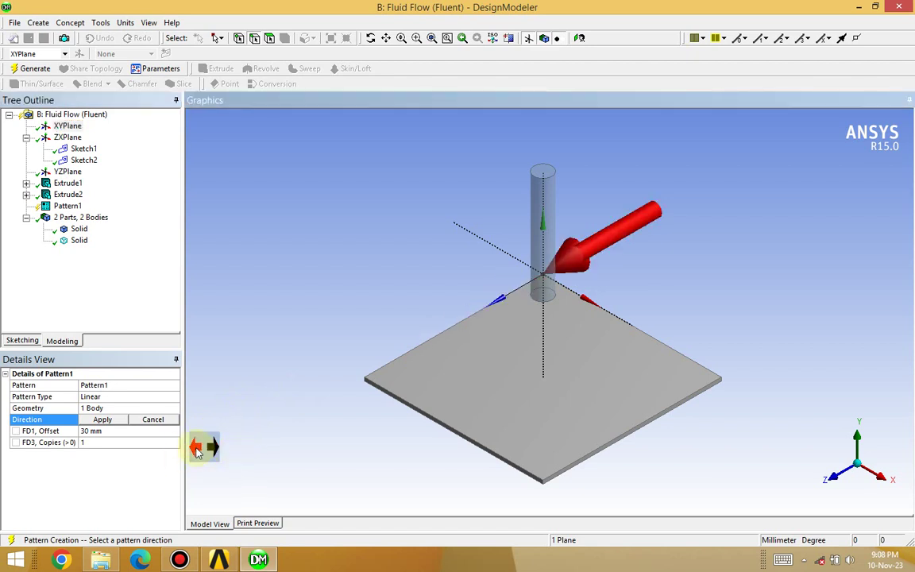
pyautogui.click(104, 421)
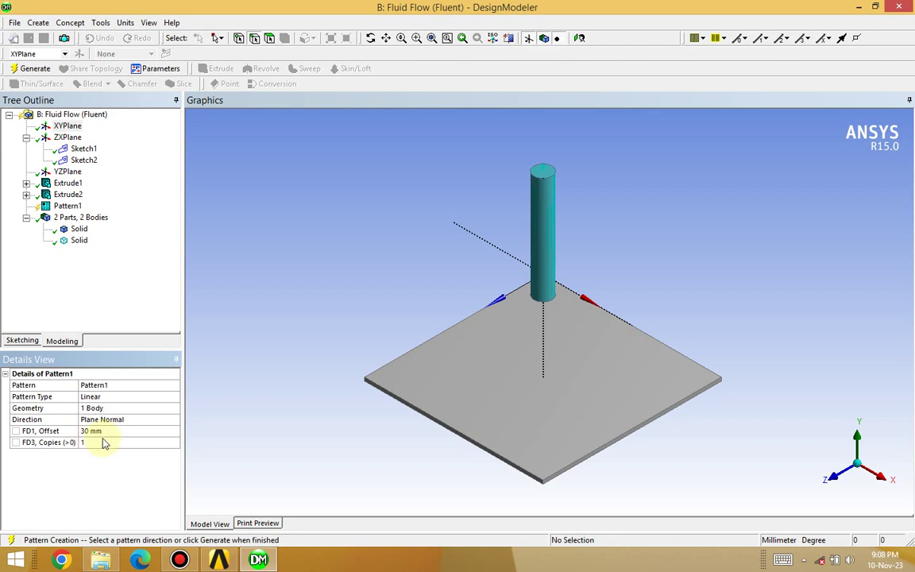
# Set Pattern1 to a 20 mm offset and 4 copies, then generate it.
pyautogui.click(97, 431)
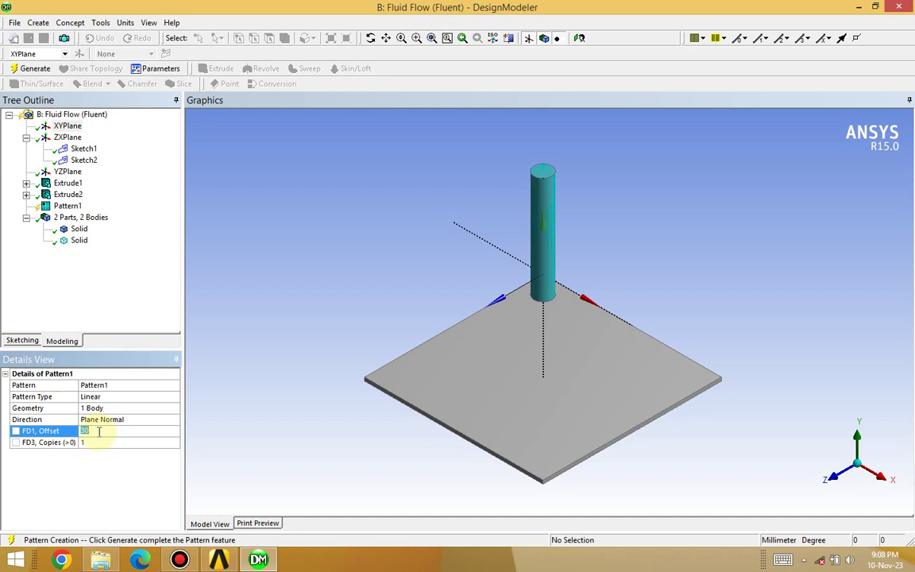
pyautogui.write('20')
pyautogui.press('Return')
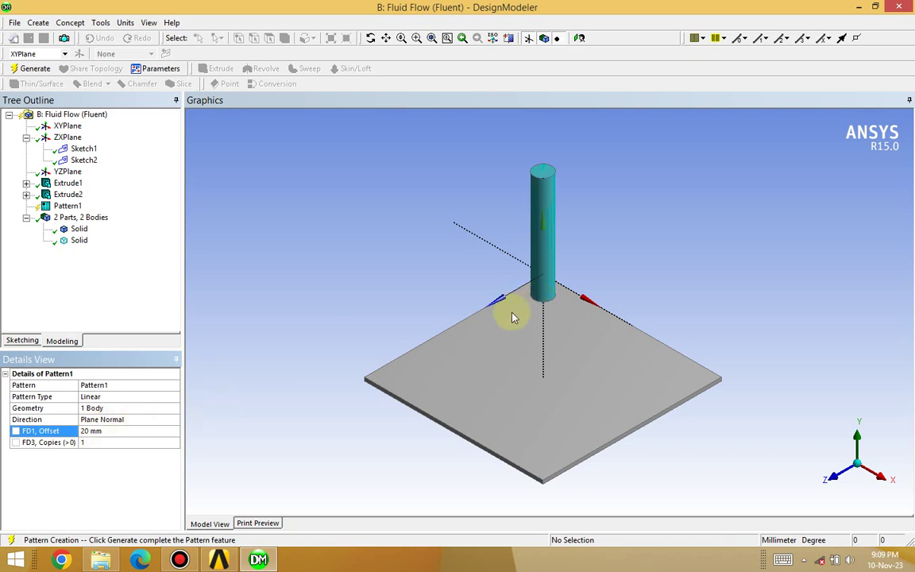
pyautogui.click(82, 441)
pyautogui.write('4')
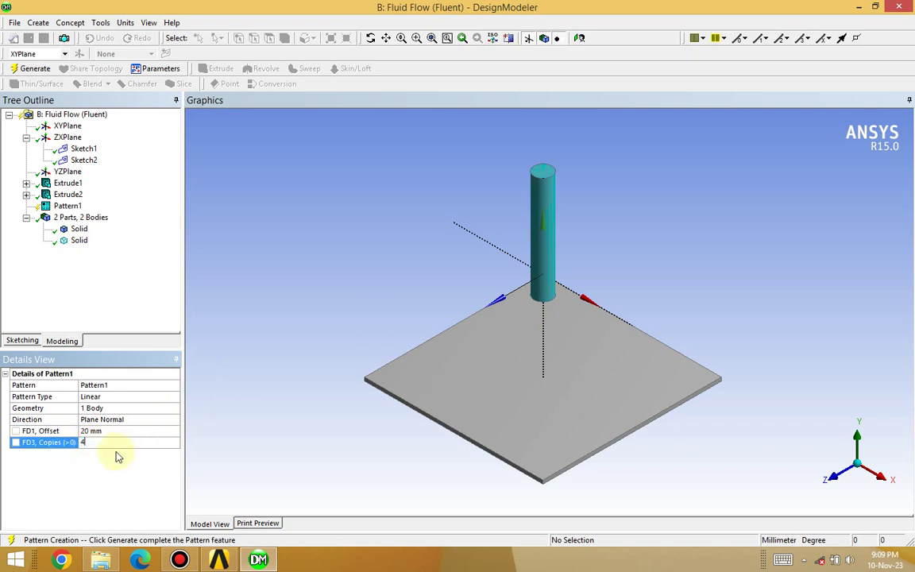
pyautogui.press('Return')
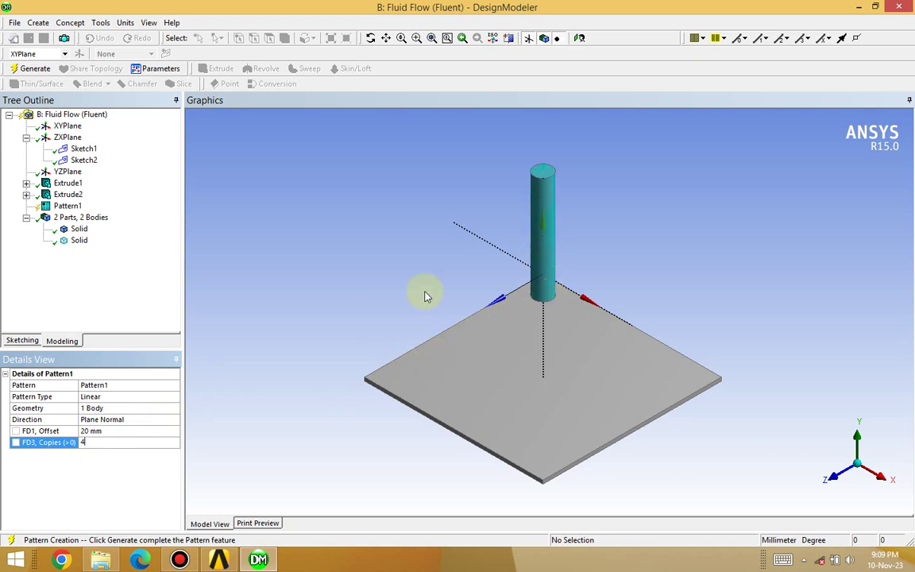
pyautogui.click(38, 70)
pyautogui.click(38, 70)
# Orbit the view to an oblique angle to inspect the row of five standing fins.
pyautogui.moveTo(702, 297); pyautogui.dragTo(707, 352, button='middle')
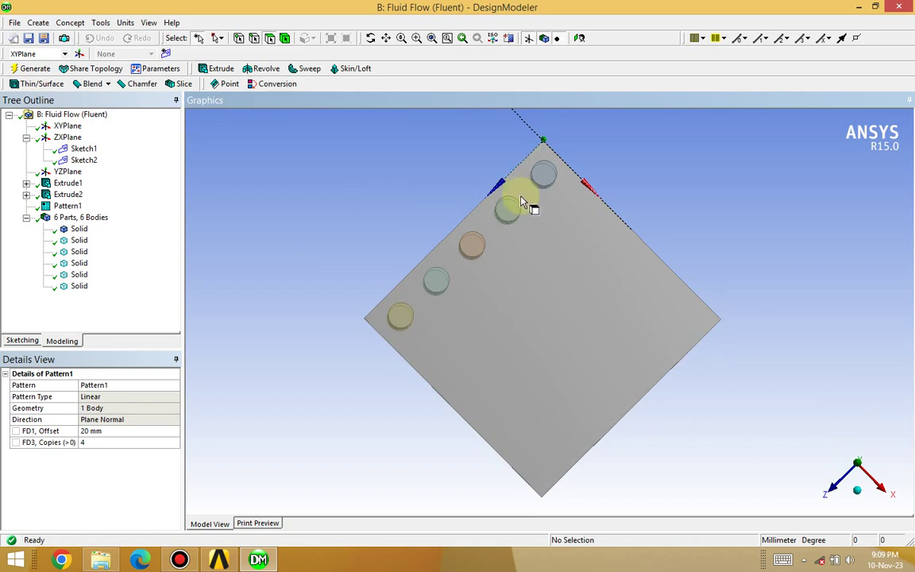
pyautogui.moveTo(723, 297); pyautogui.dragTo(713, 254, button='middle')
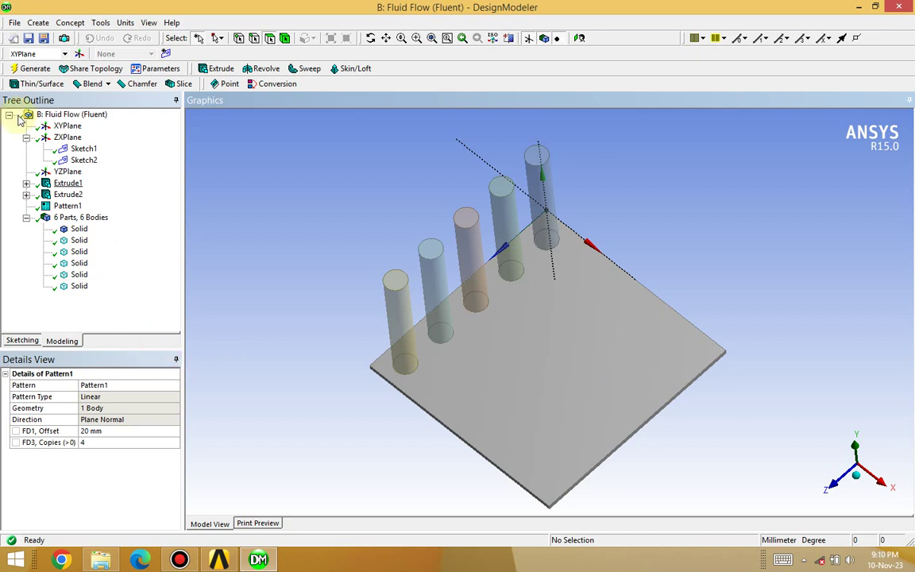
pyautogui.click(38, 23)
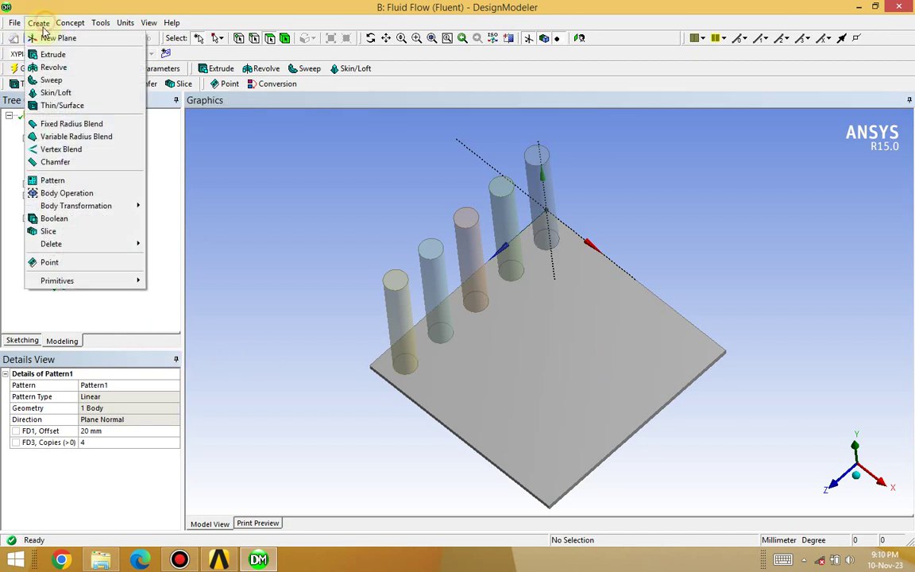
# Add a second pattern, Pattern2, using the five fin bodies as its geometry.
pyautogui.click(62, 184)
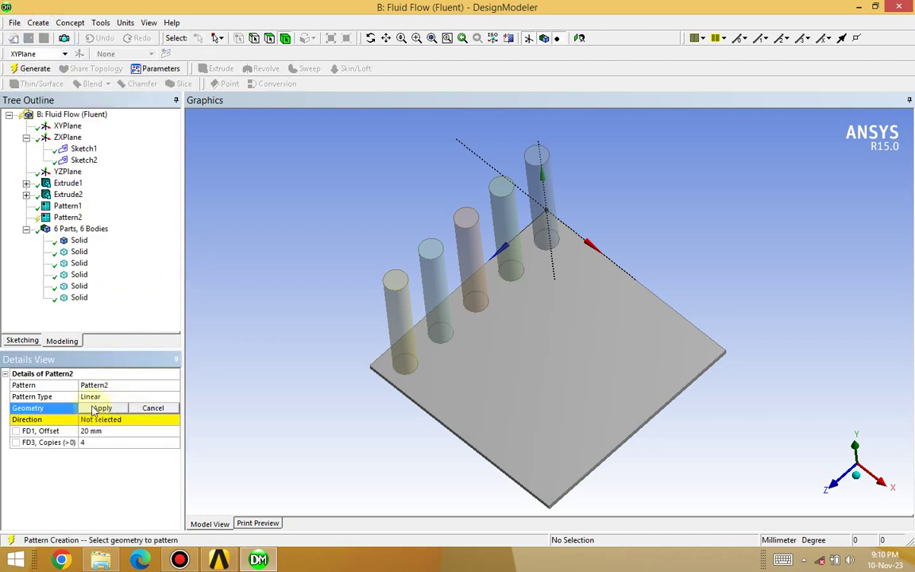
pyautogui.click(80, 252)
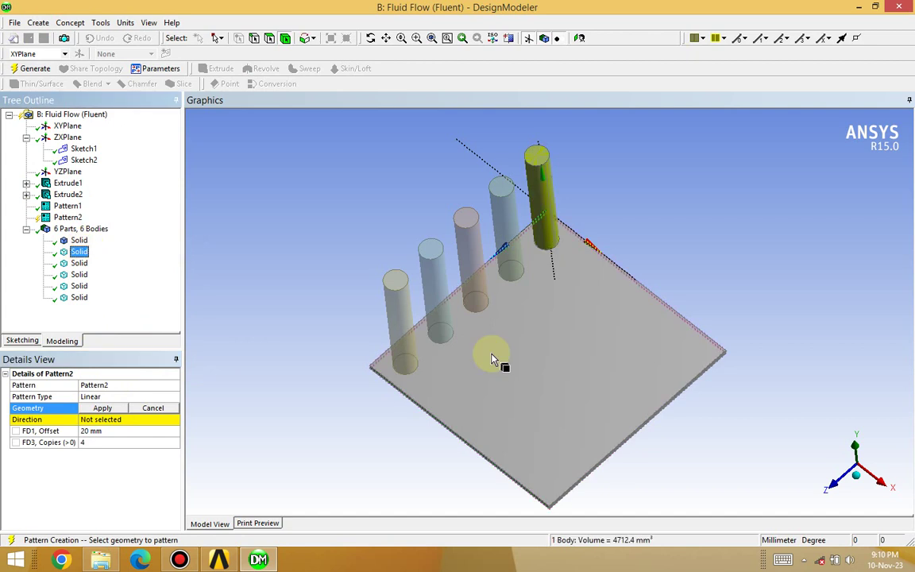
pyautogui.click(81, 240)
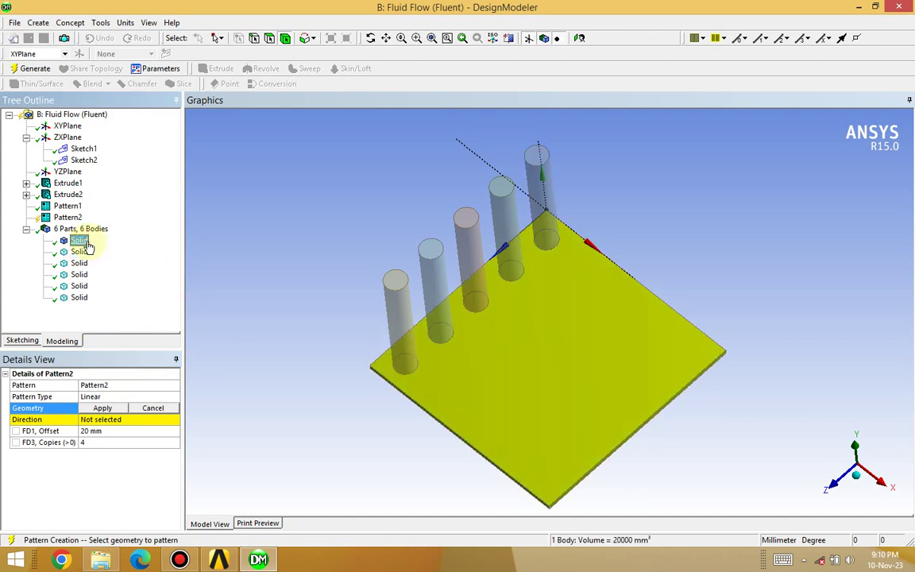
pyautogui.click(79, 252)
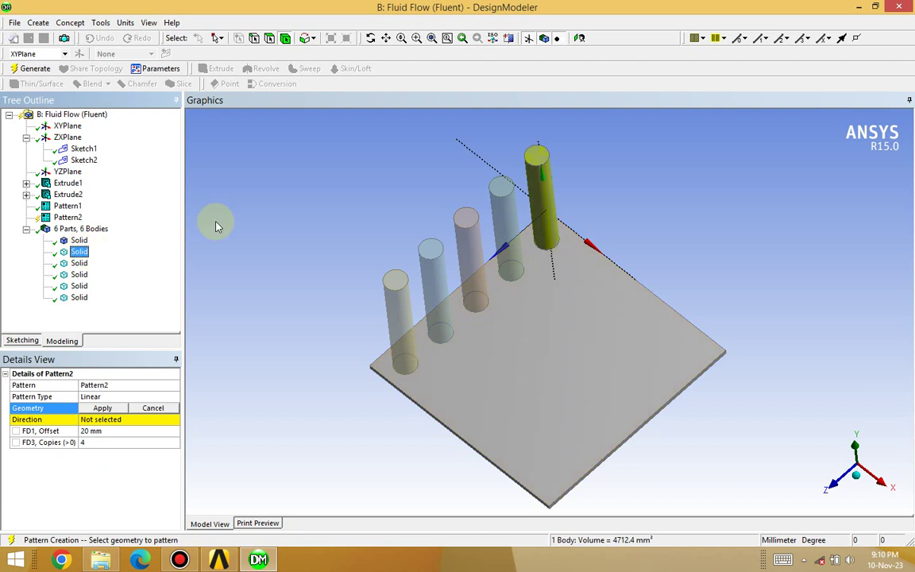
pyautogui.hotkey('shift', 'Down')
pyautogui.hotkey('shift', 'Down')
pyautogui.hotkey('shift', 'Down')
pyautogui.hotkey('shift', 'Down')
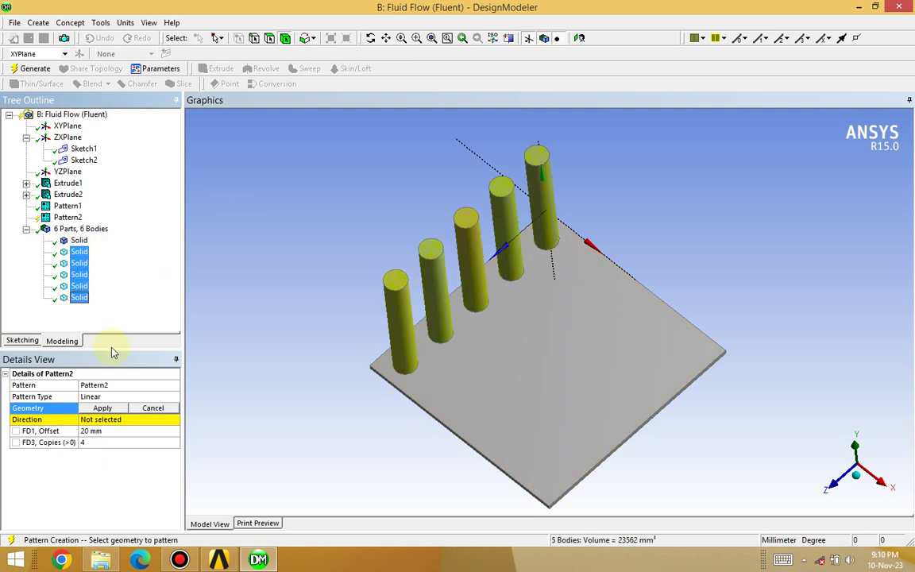
pyautogui.click(103, 408)
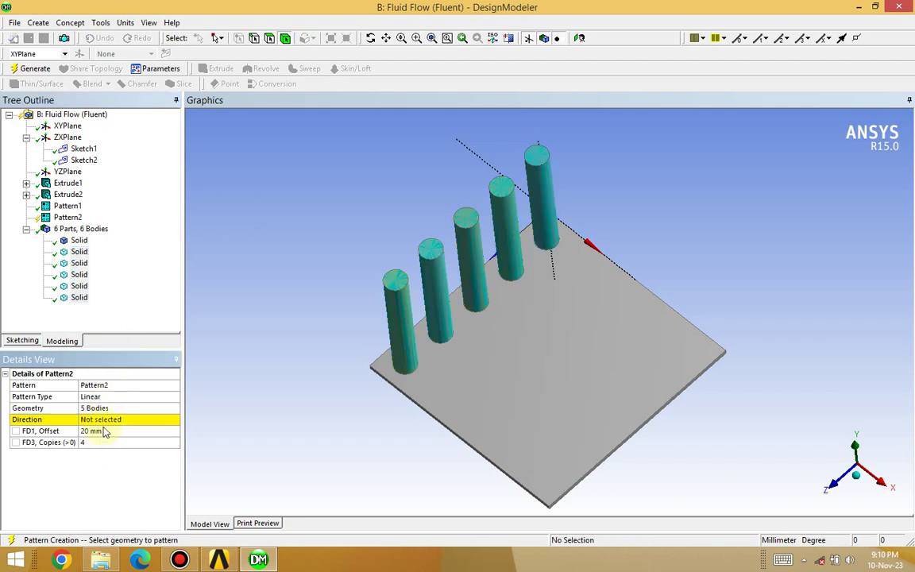
# Set Pattern2's direction to the YZPlane normal.
pyautogui.click(101, 421)
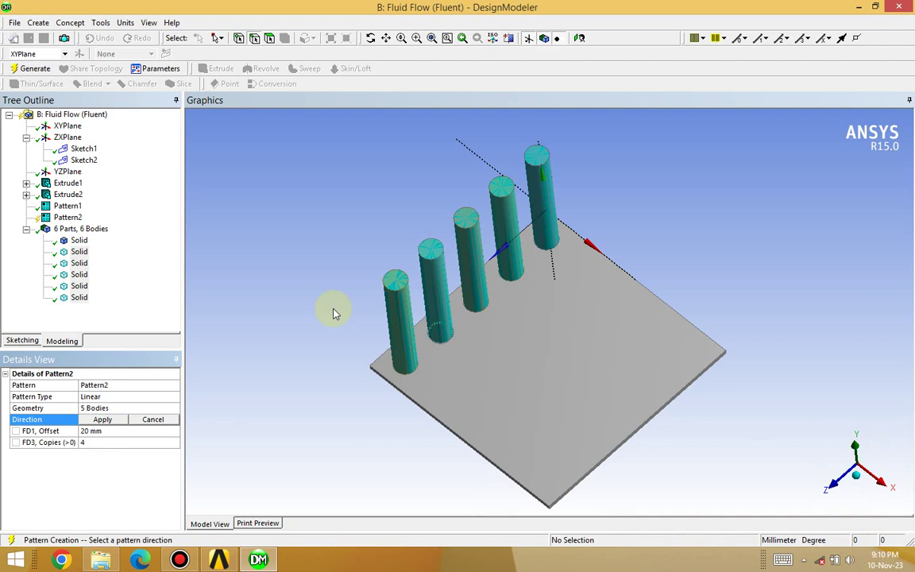
pyautogui.click(67, 173)
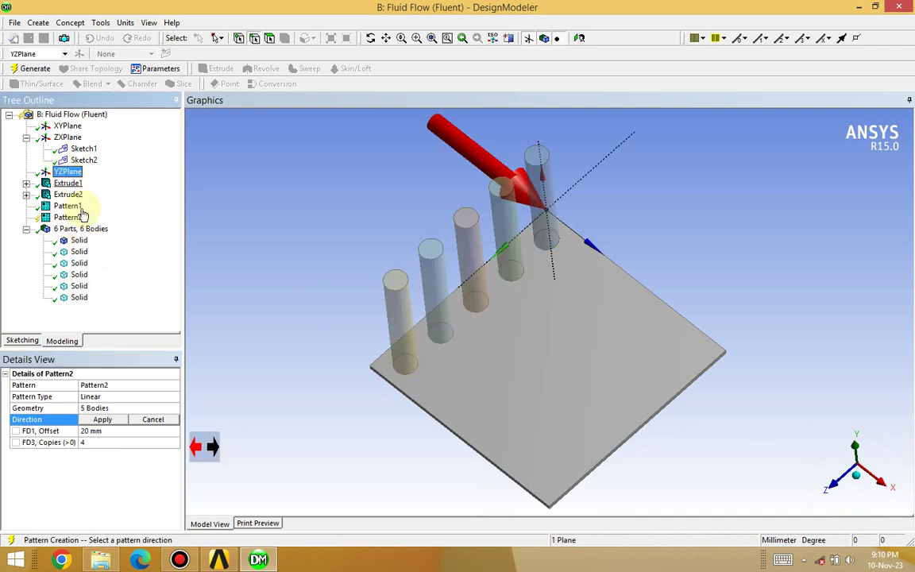
pyautogui.click(102, 419)
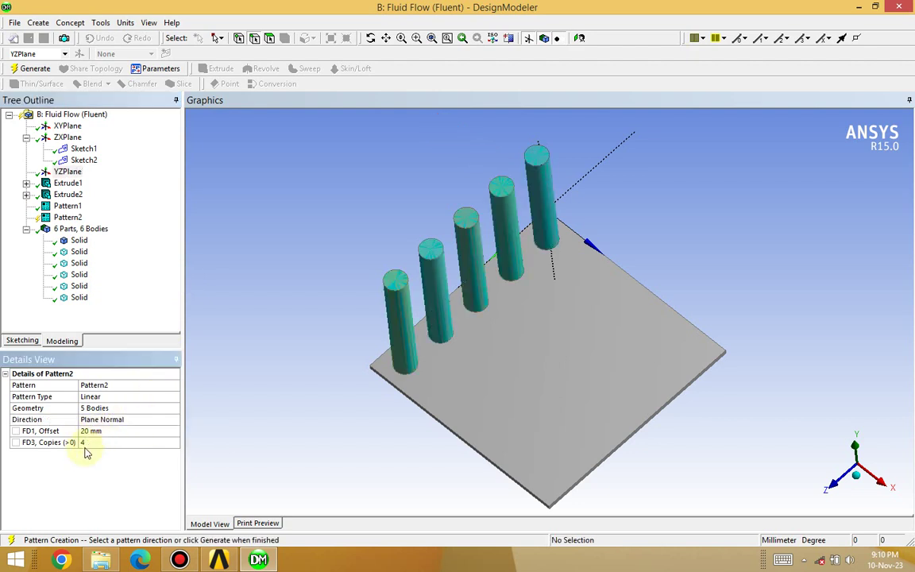
# Generate Pattern2 and orbit the view to inspect the 5×5 grid of 25 fins.
pyautogui.click(34, 69)
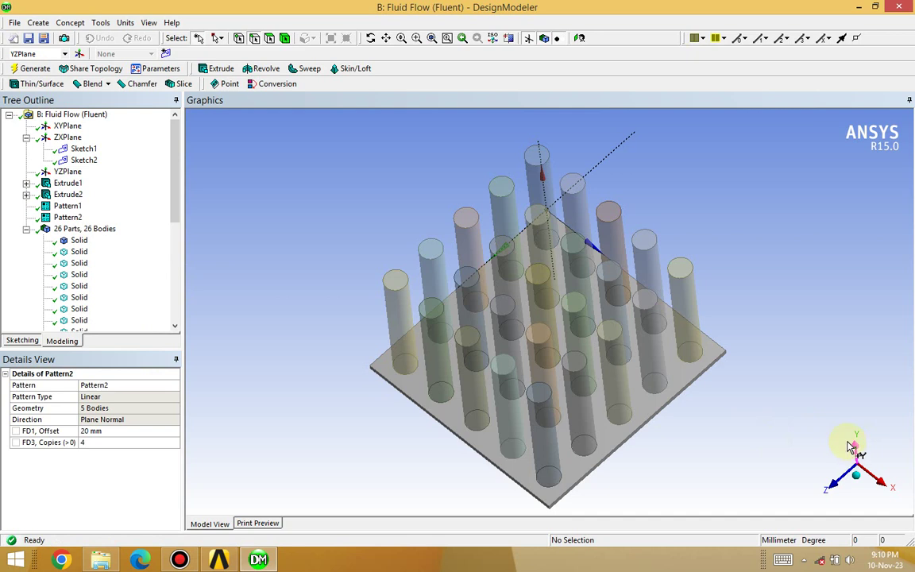
pyautogui.moveTo(771, 353); pyautogui.dragTo(702, 398)
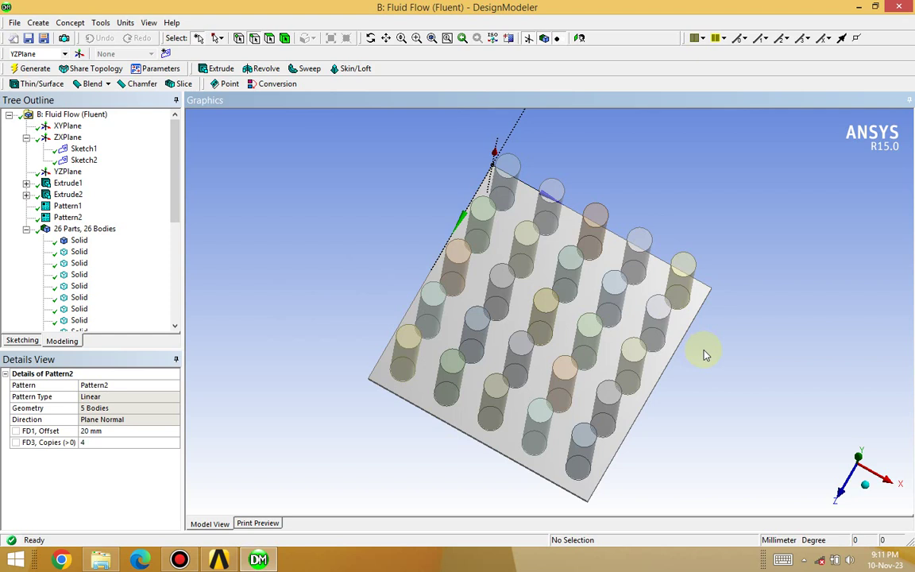
pyautogui.moveTo(694, 363); pyautogui.dragTo(667, 327, button='middle')
pyautogui.moveTo(664, 337)
pyautogui.mouseDown(button='middle')
pyautogui.moveTo(691, 310)
pyautogui.moveTo(655, 327)
pyautogui.moveTo(679, 327)
pyautogui.mouseUp(button='middle')
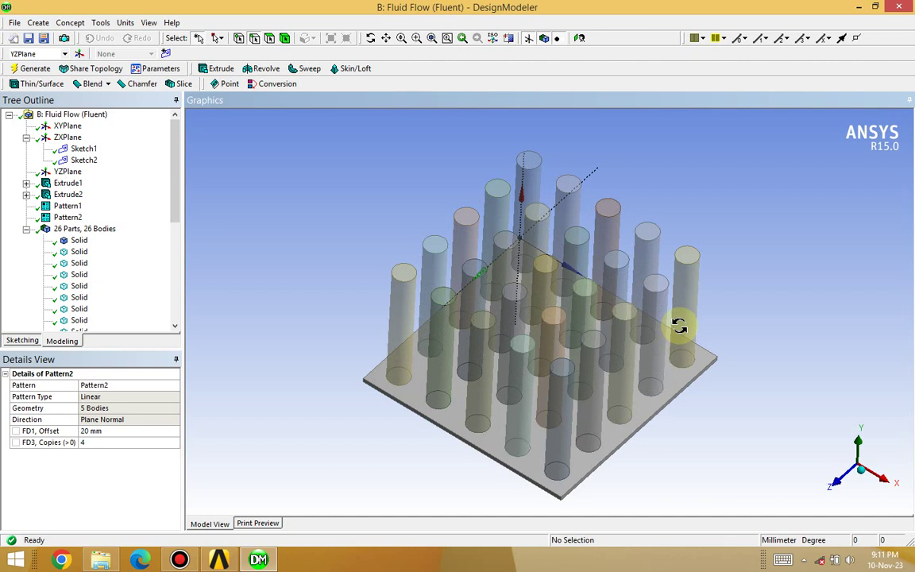
pyautogui.moveTo(688, 393); pyautogui.dragTo(650, 354, button='middle')
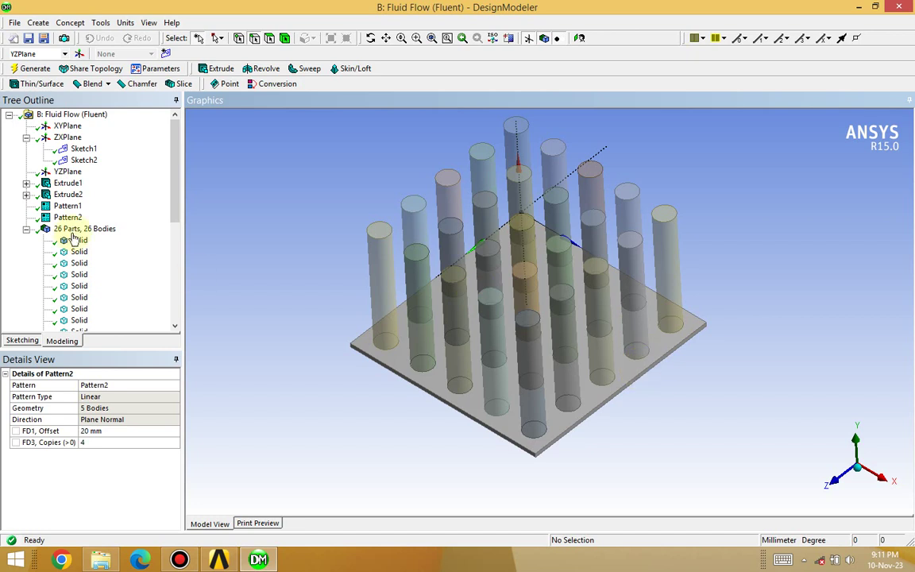
# Step through the Solid bodies to check the 20000 mm³ plate and 4712.4 mm³ fin volumes.
pyautogui.scroll(-3, 176, 213)
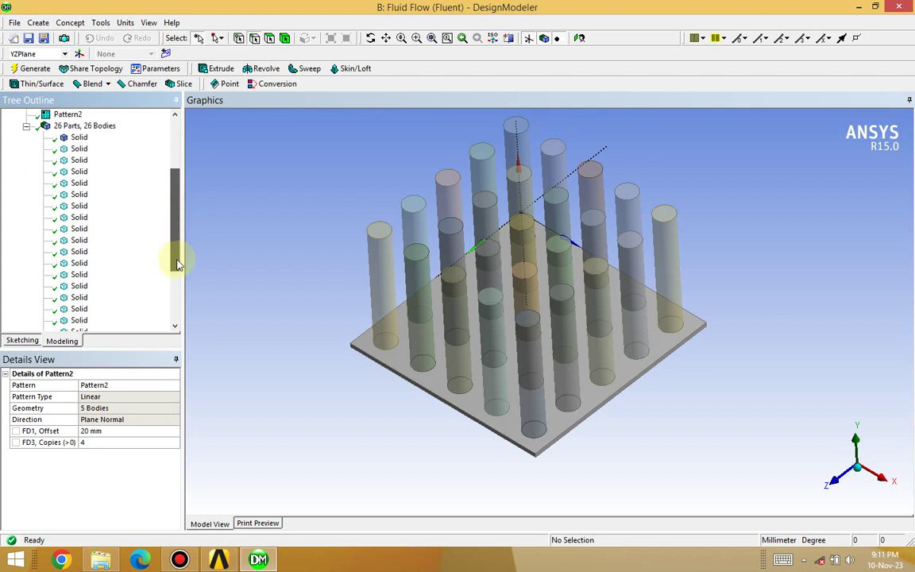
pyautogui.scroll(-2, 178, 265)
pyautogui.scroll(1, 178, 262)
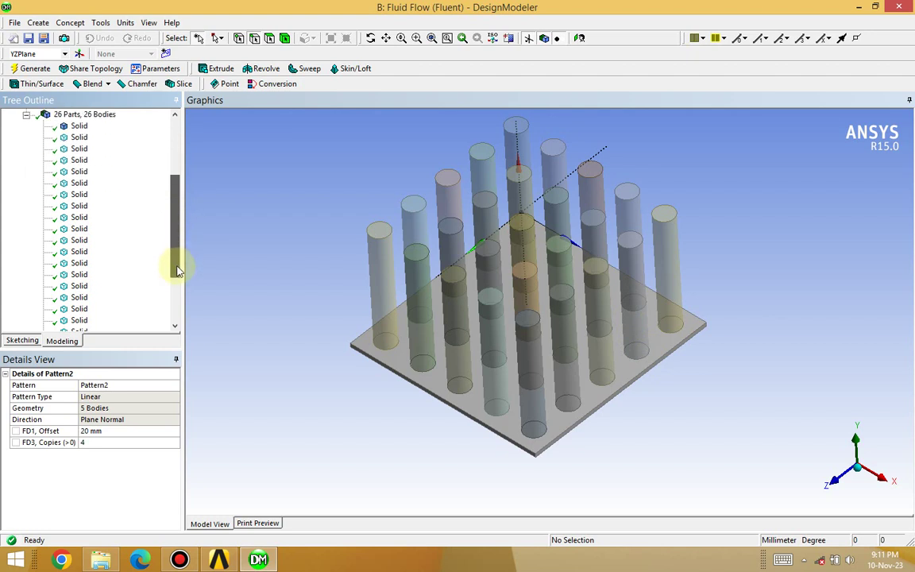
pyautogui.click(82, 140)
pyautogui.press('Up')
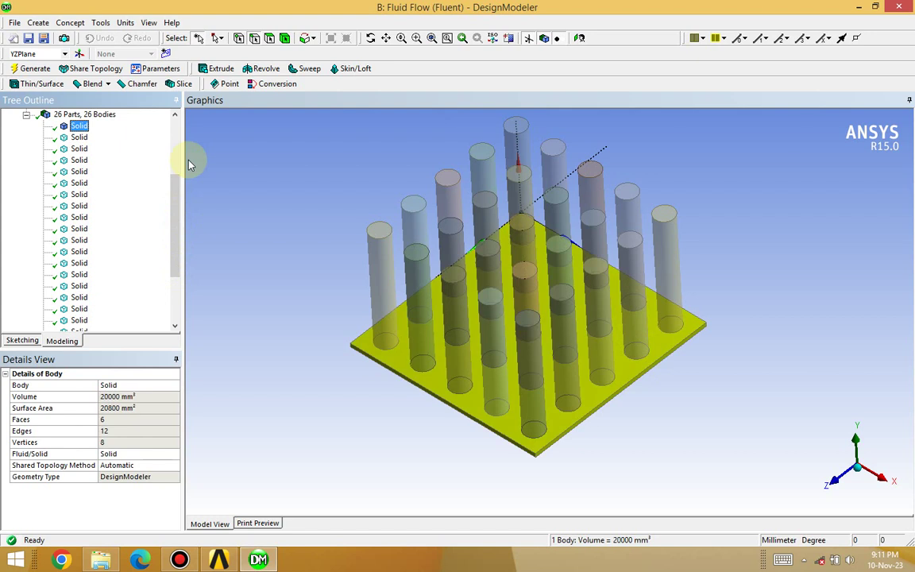
pyautogui.hotkey('shift', 'Down')
pyautogui.hotkey('shift', 'Down')
pyautogui.hotkey('shift', 'Down')
pyautogui.hotkey('shift', 'Down')
pyautogui.hotkey('shift', 'Down')
pyautogui.hotkey('shift', 'Down')
pyautogui.hotkey('shift', 'Down')
pyautogui.hotkey('shift', 'Down')
pyautogui.hotkey('shift', 'Down')
pyautogui.hotkey('shift', 'Down')
pyautogui.hotkey('shift', 'Down')
pyautogui.hotkey('shift', 'Down')
pyautogui.hotkey('shift', 'Down')
pyautogui.hotkey('shift', 'Down')
pyautogui.hotkey('shift', 'Down')
pyautogui.hotkey('shift', 'Down')
pyautogui.hotkey('shift', 'Down')
pyautogui.hotkey('shift', 'Down')
pyautogui.hotkey('shift', 'Down')
pyautogui.hotkey('shift', 'Down')
pyautogui.press('Up')
pyautogui.press('Up')
pyautogui.press('Up')
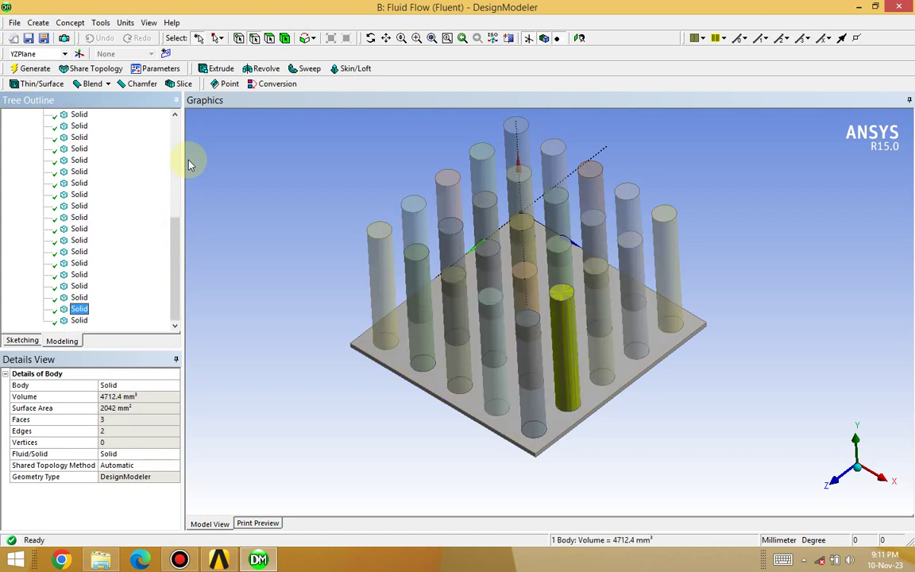
pyautogui.press('Up')
pyautogui.press('Up')
pyautogui.press('Up')
pyautogui.press('Up')
pyautogui.press('Up')
pyautogui.press('Up')
pyautogui.press('Up')
pyautogui.press('Up')
pyautogui.press('Up')
pyautogui.press('Up')
pyautogui.press('Up')
pyautogui.press('Up')
pyautogui.press('Up')
pyautogui.press('Up')
pyautogui.press('Up')
pyautogui.press('Up')
pyautogui.press('Up')
pyautogui.press('Up')
pyautogui.press('Up')
pyautogui.press('Up')
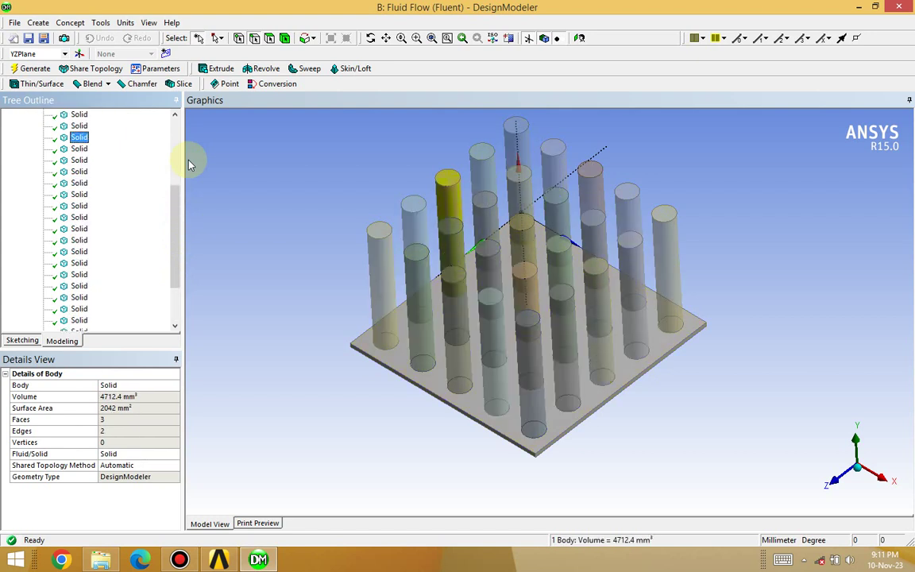
pyautogui.press('Up')
pyautogui.press('Up')
pyautogui.press('Down')
pyautogui.press('Down')
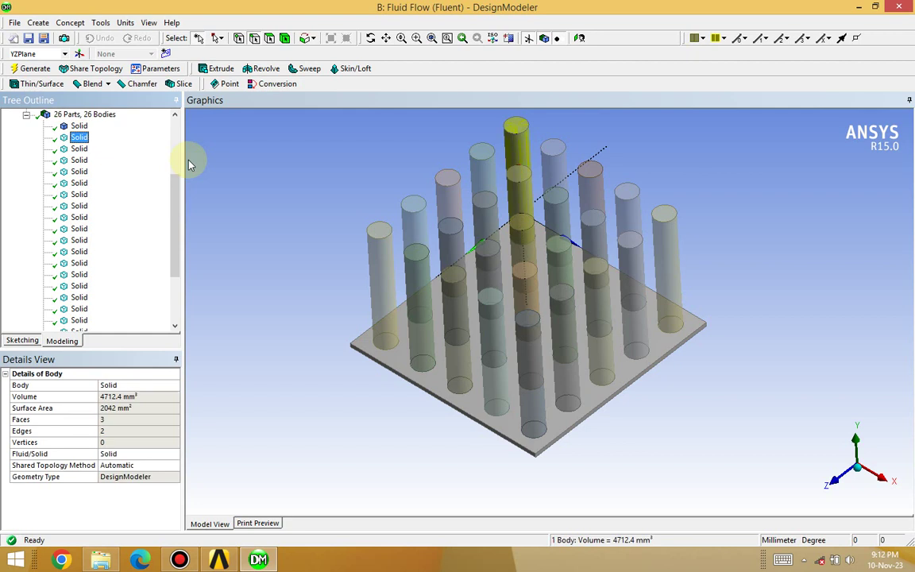
pyautogui.click(40, 23)
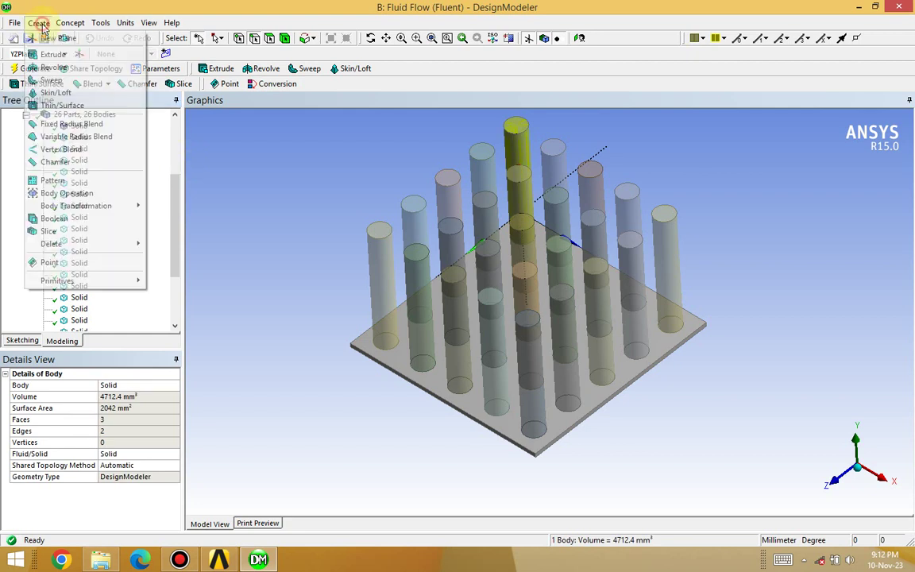
# Create a Boolean1 Unite feature with the 25 fin bodies as tool bodies.
pyautogui.click(87, 222)
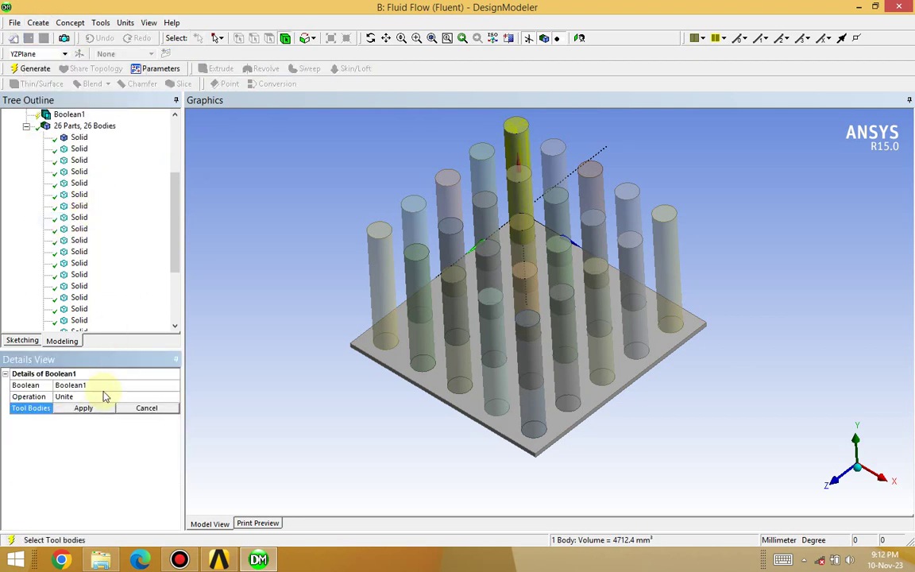
pyautogui.click(99, 397)
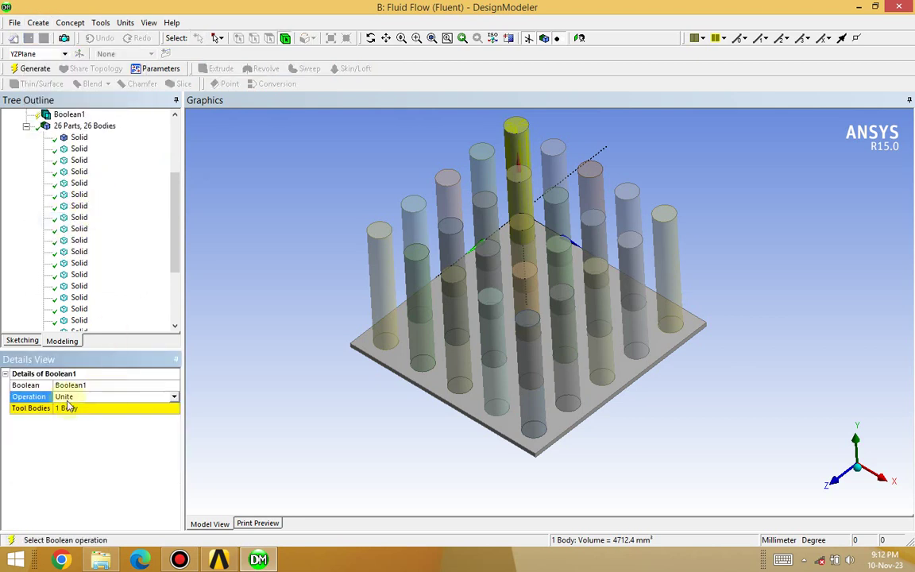
pyautogui.click(175, 398)
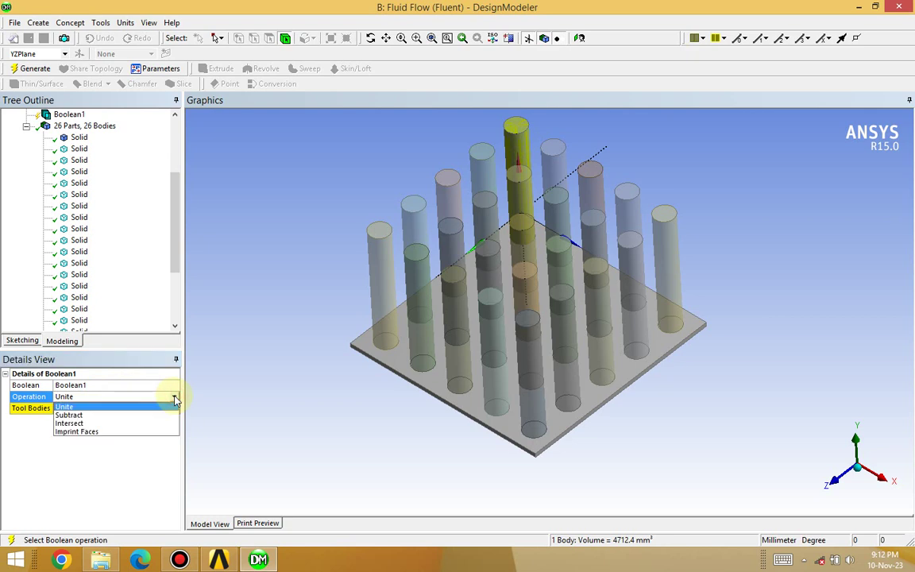
pyautogui.click(103, 397)
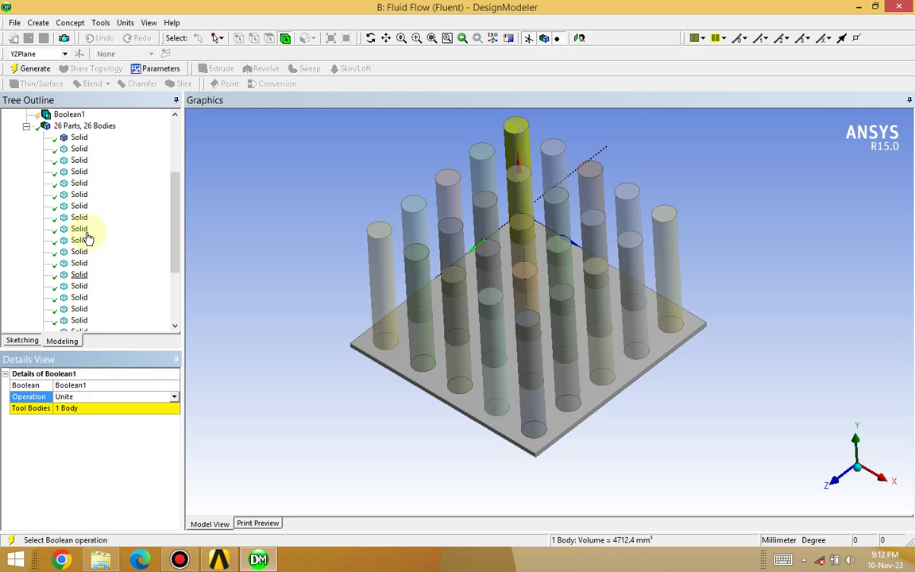
pyautogui.click(79, 148)
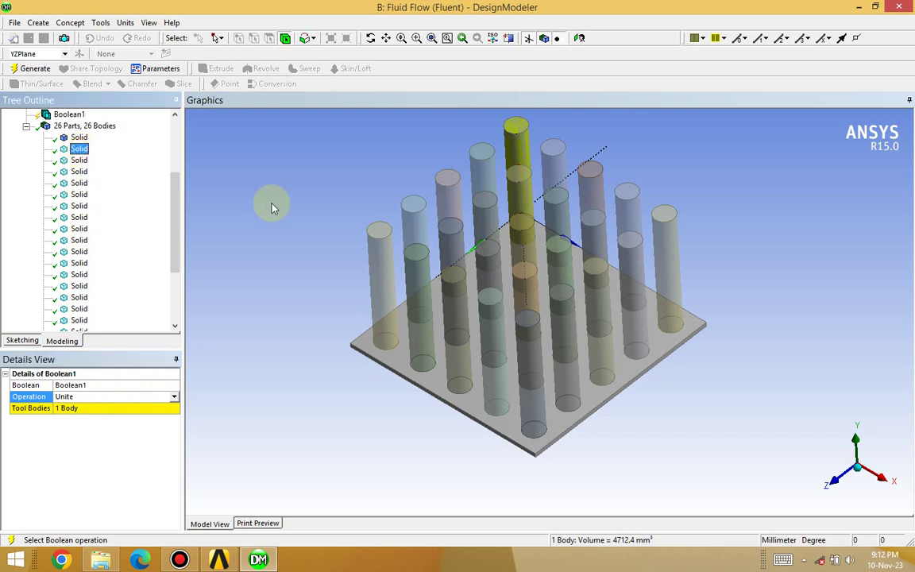
pyautogui.hotkey('shift', 'Down')
pyautogui.hotkey('shift', 'Down')
pyautogui.hotkey('shift', 'Down')
pyautogui.hotkey('shift', 'Down')
pyautogui.hotkey('shift', 'Down')
pyautogui.hotkey('shift', 'Down')
pyautogui.hotkey('shift', 'Down')
pyautogui.hotkey('shift', 'Down')
pyautogui.hotkey('shift', 'Down')
pyautogui.hotkey('shift', 'Down')
pyautogui.hotkey('shift', 'Down')
pyautogui.hotkey('shift', 'Down')
pyautogui.hotkey('shift', 'Down')
pyautogui.hotkey('shift', 'Down')
pyautogui.hotkey('shift', 'Down')
pyautogui.hotkey('shift', 'Down')
pyautogui.hotkey('shift', 'Down')
pyautogui.hotkey('shift', 'Down')
pyautogui.hotkey('shift', 'Down')
pyautogui.hotkey('shift', 'Down')
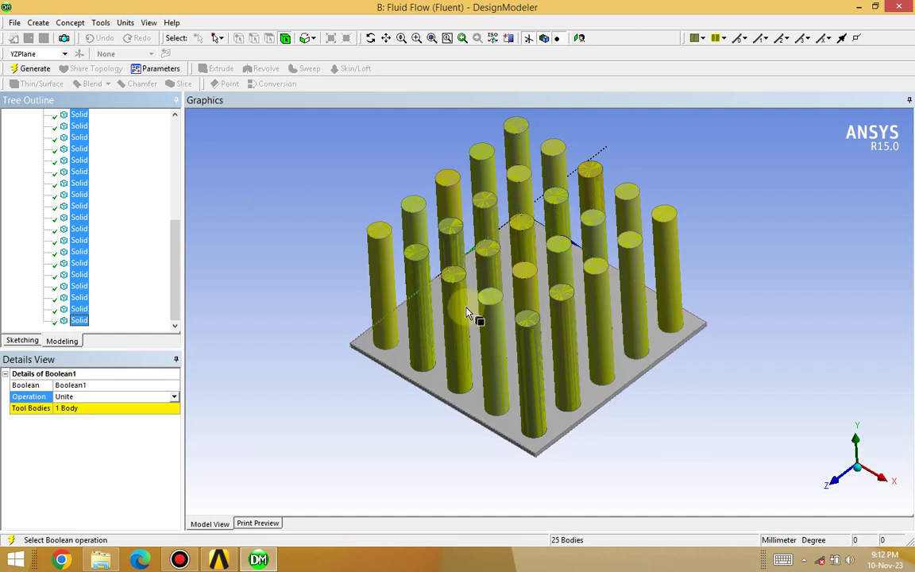
pyautogui.click(71, 412)
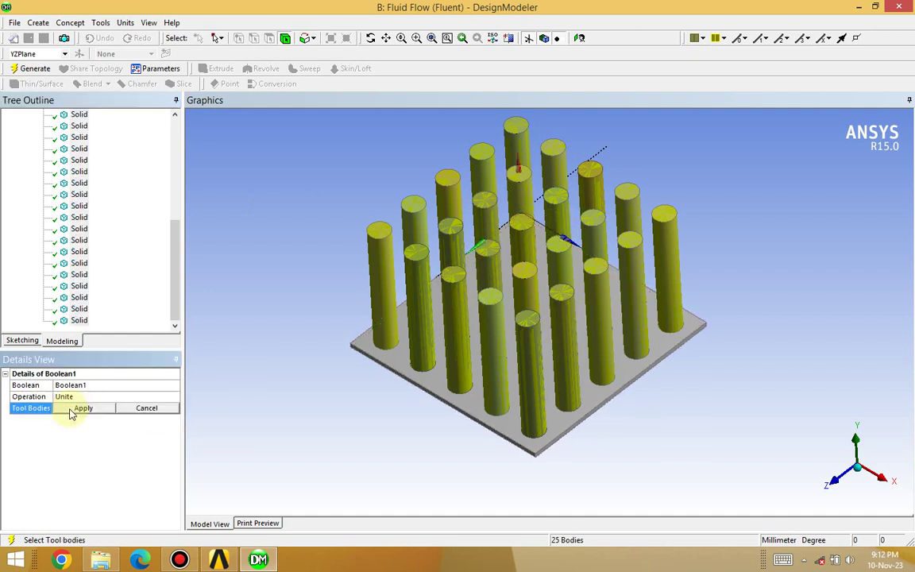
pyautogui.click(72, 408)
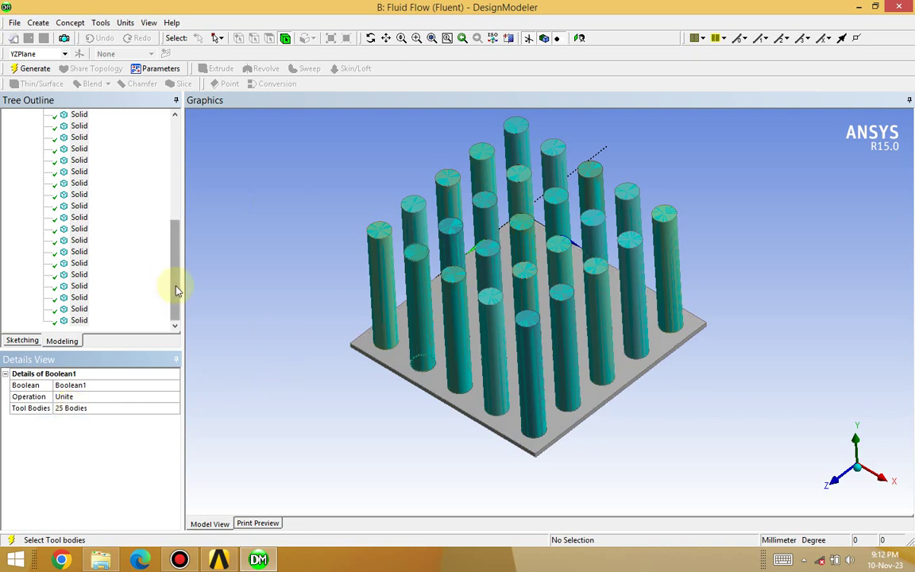
# Reassign Boolean1's tool bodies to all 26 bodies, the base plate plus the fins.
pyautogui.moveTo(175, 288); pyautogui.dragTo(180, 229)
pyautogui.click(70, 407)
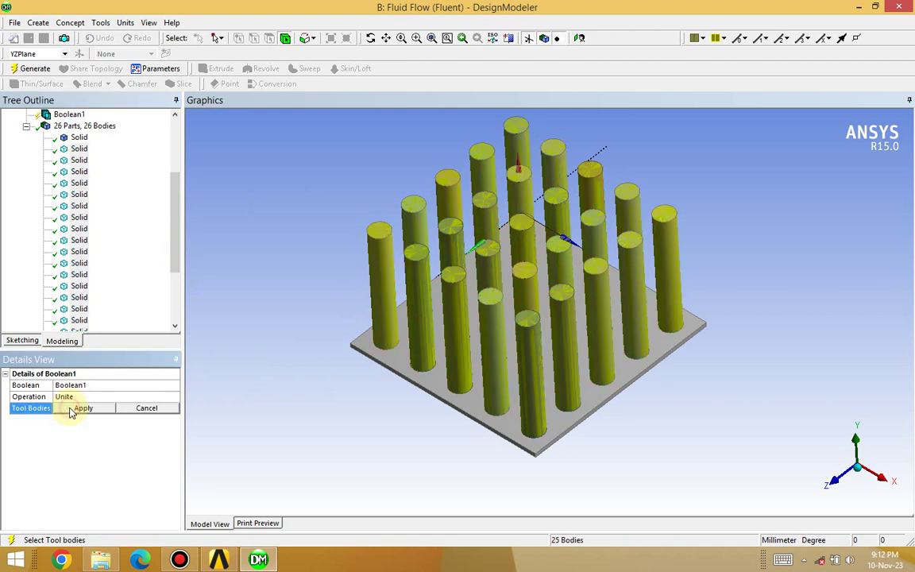
pyautogui.click(79, 138)
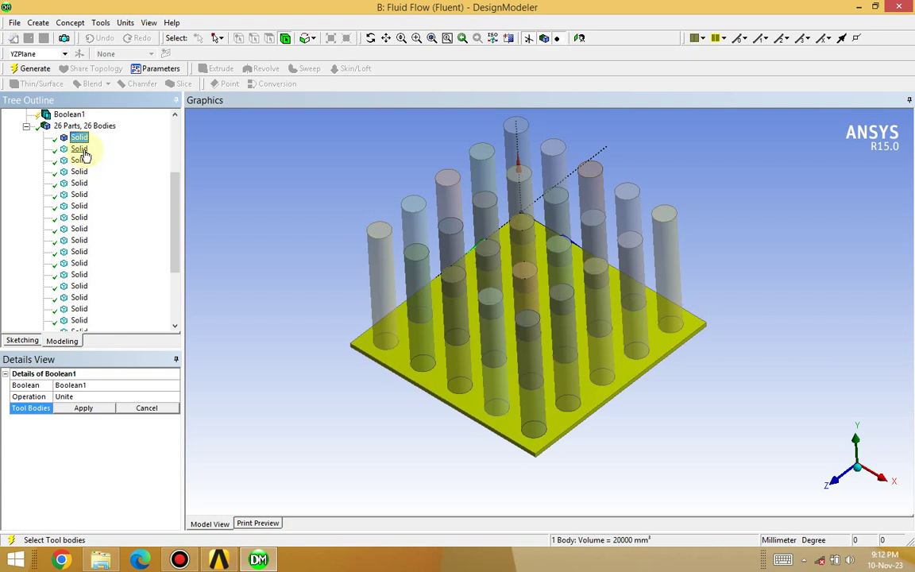
pyautogui.click(78, 149)
pyautogui.moveTo(179, 203); pyautogui.dragTo(171, 286)
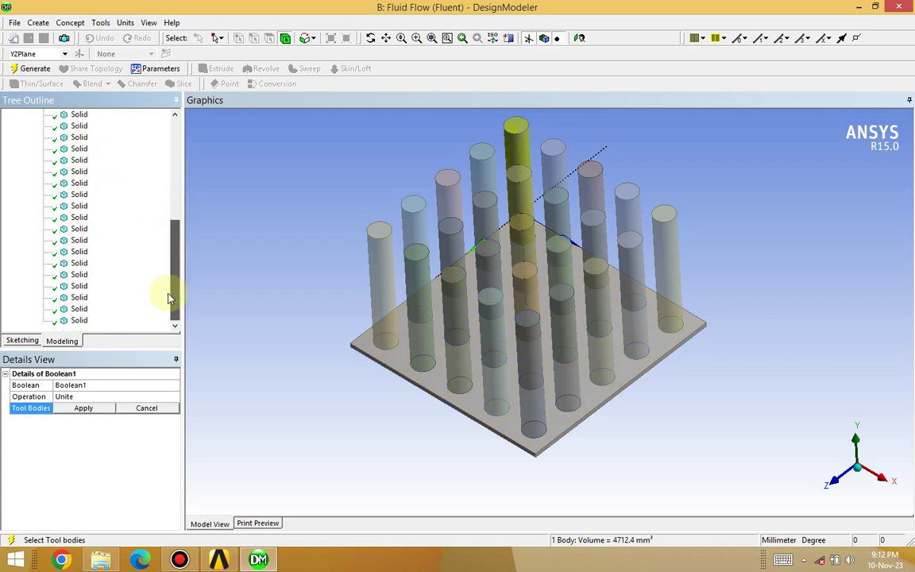
pyautogui.click(80, 320)
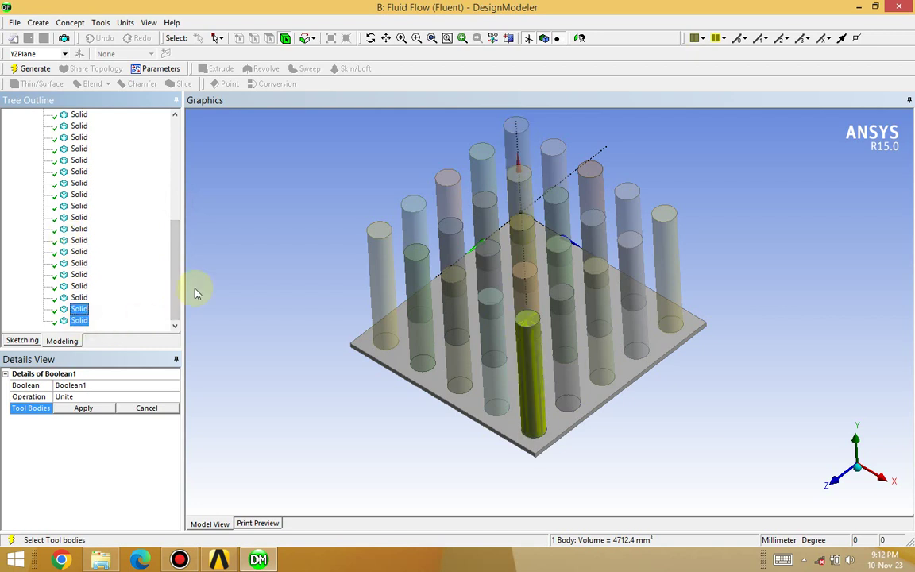
pyautogui.hotkey('shift', 'Up')
pyautogui.hotkey('shift', 'Up')
pyautogui.hotkey('shift', 'Up')
pyautogui.hotkey('shift', 'Up')
pyautogui.hotkey('shift', 'Up')
pyautogui.hotkey('shift', 'Up')
pyautogui.hotkey('shift', 'Up')
pyautogui.hotkey('shift', 'Up')
pyautogui.hotkey('shift', 'Up')
pyautogui.hotkey('shift', 'Up')
pyautogui.hotkey('shift', 'Up')
pyautogui.hotkey('shift', 'Up')
pyautogui.hotkey('shift', 'Up')
pyautogui.hotkey('shift', 'Up')
pyautogui.hotkey('shift', 'Up')
pyautogui.hotkey('shift', 'Up')
pyautogui.hotkey('shift', 'Up')
pyautogui.hotkey('shift', 'Up')
pyautogui.hotkey('shift', 'Up')
pyautogui.hotkey('shift', 'Up')
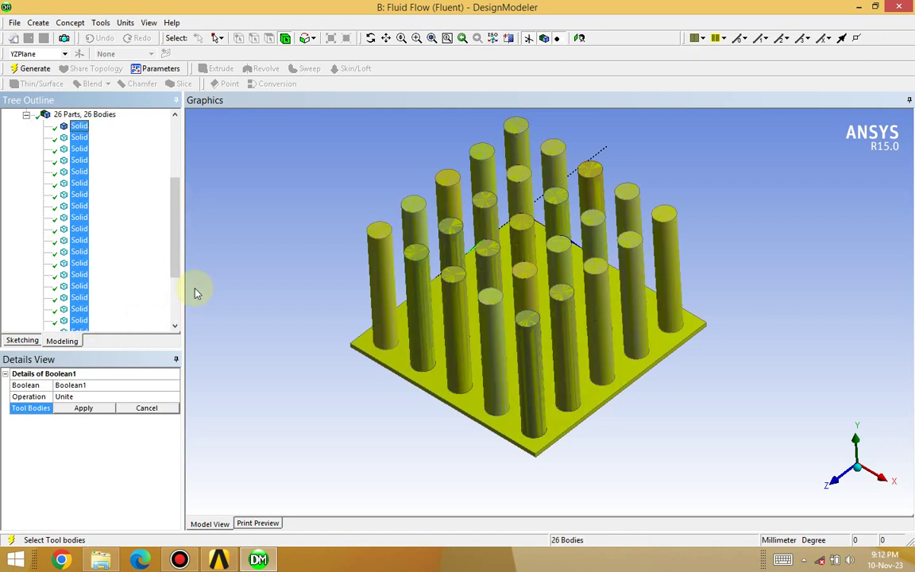
pyautogui.click(84, 408)
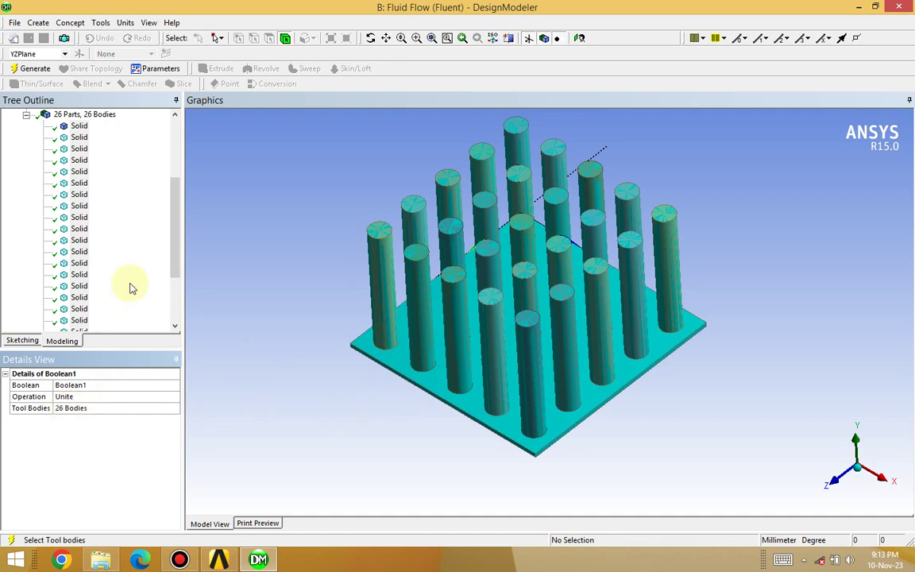
# Generate Boolean1, check the single merged body with 56 faces, and return to isometric view.
pyautogui.click(33, 68)
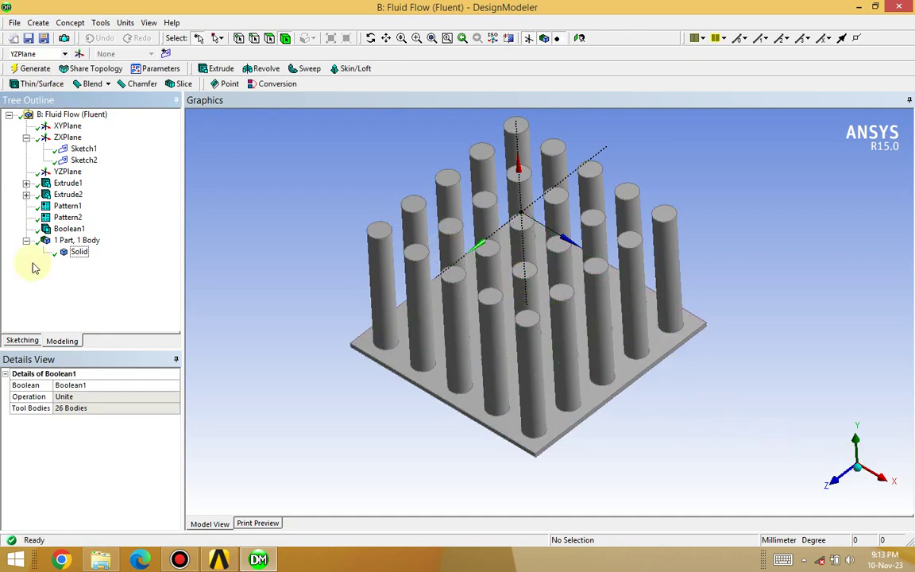
pyautogui.click(78, 252)
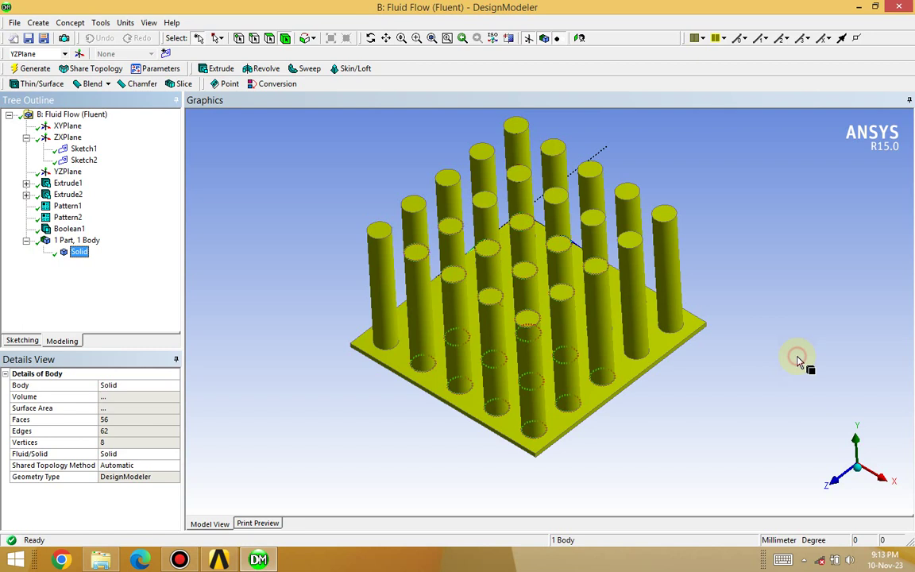
pyautogui.click(818, 393)
pyautogui.moveTo(818, 393); pyautogui.dragTo(800, 351, button='middle')
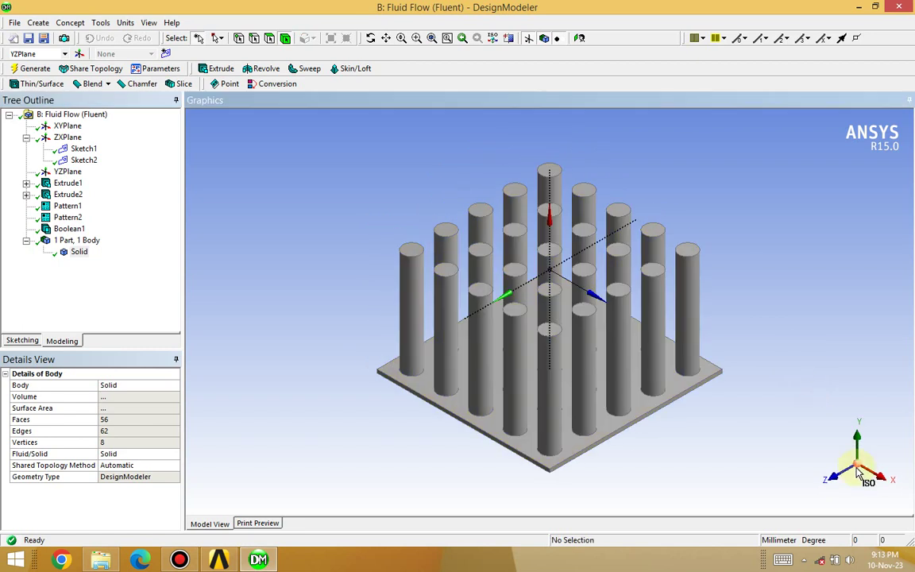